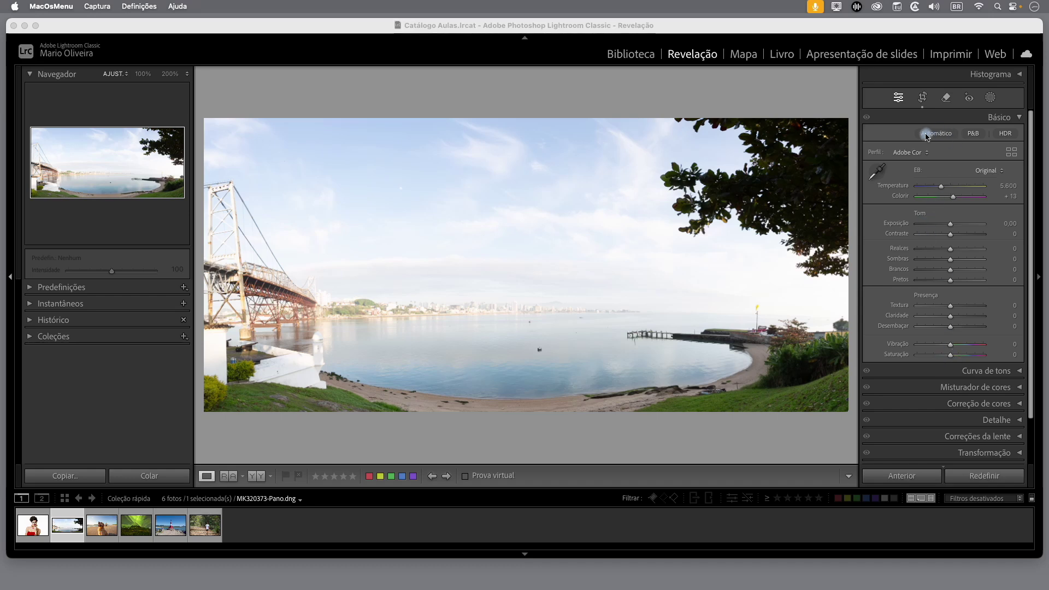
Step: Apply automatic tone adjustments to the bay panorama and set its Shadows to +86 and Whites to +32
left_click(942, 136)
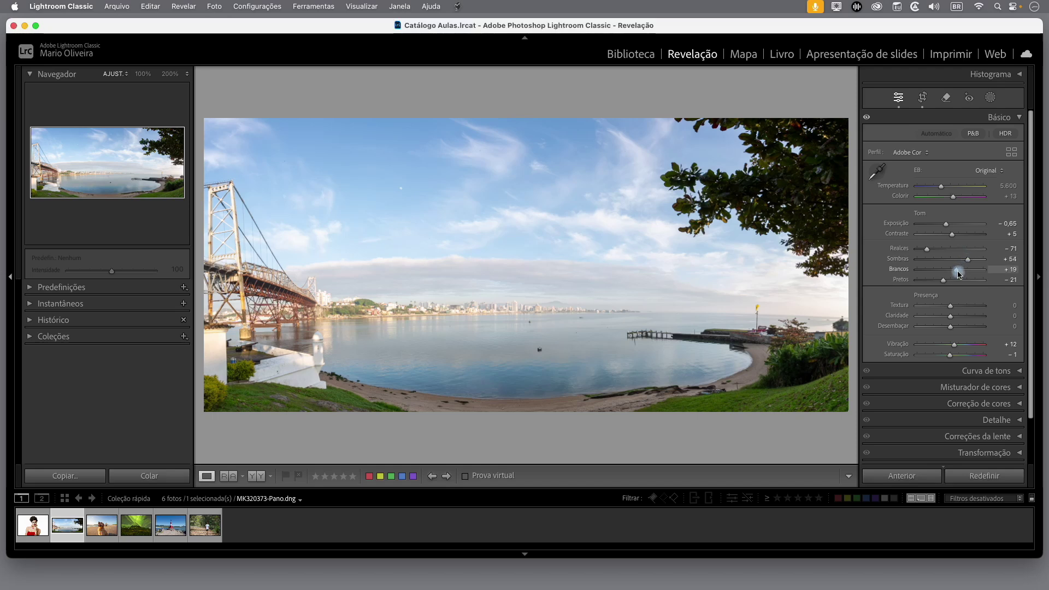
left_click_drag(966, 264, 980, 269)
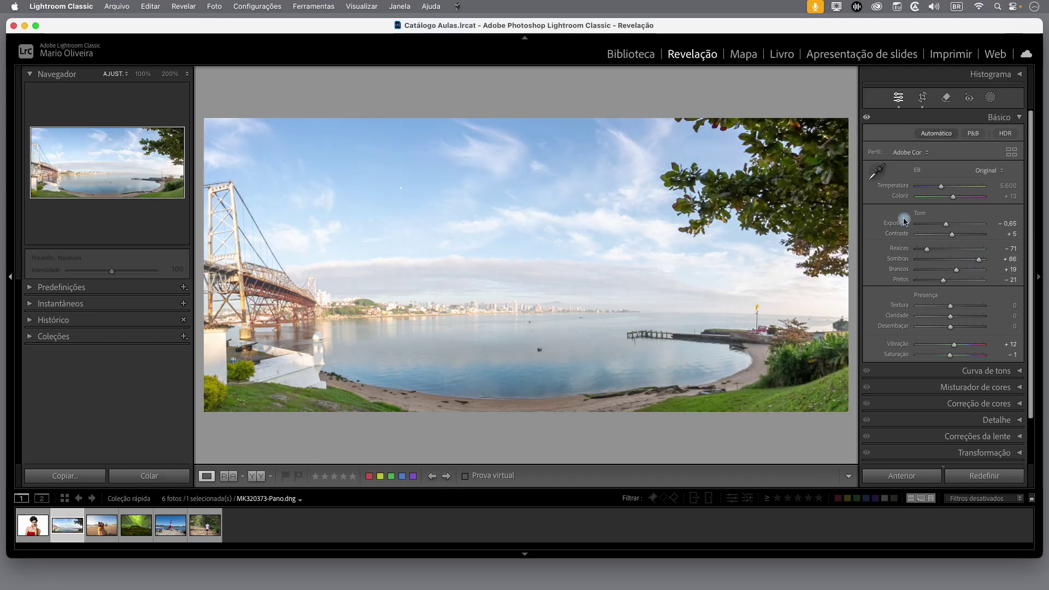
mouse_move(955, 268)
left_mouse_down()
mouse_move(942, 271)
mouse_move(958, 279)
left_mouse_up()
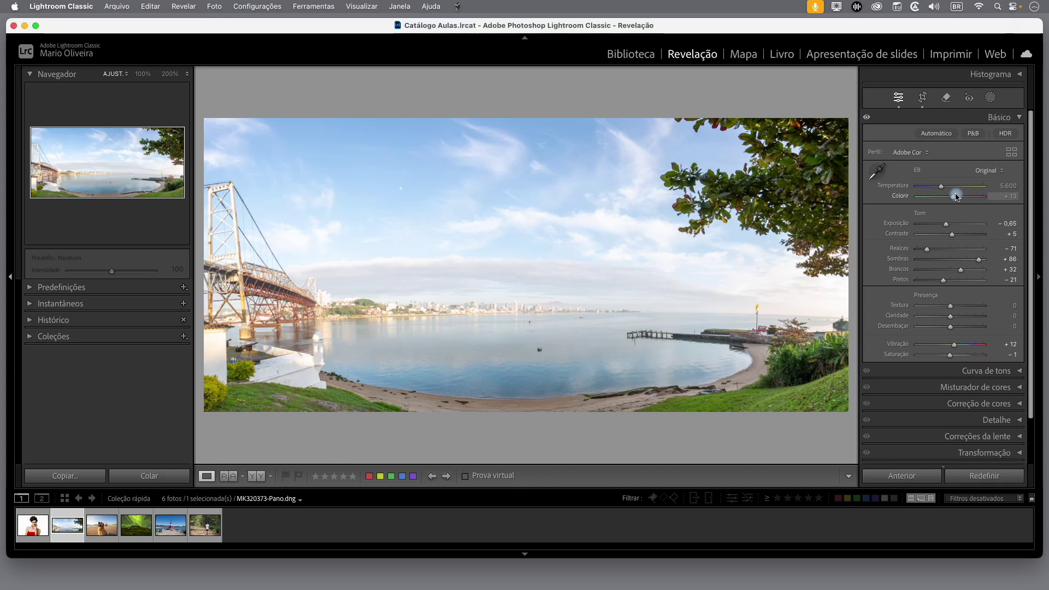
Step: Apply automatic adjustments to the aurora photo 840A2370.cr3 and open its noise reduction settings with the sky at 100% zoom
left_click(939, 137)
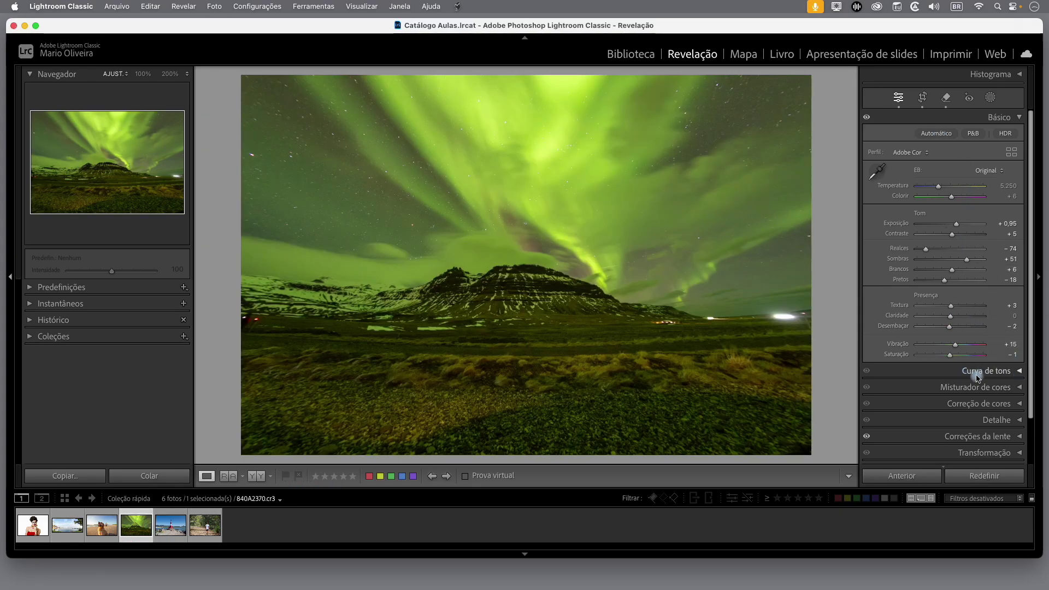
left_click_drag(440, 229, 575, 255)
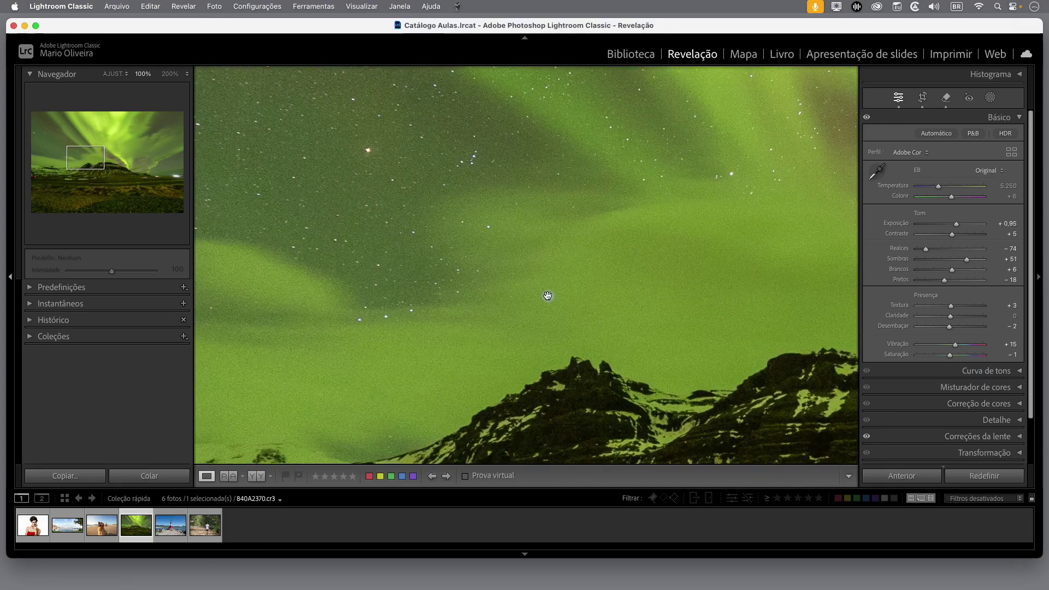
scroll(978, 333, "down", 3)
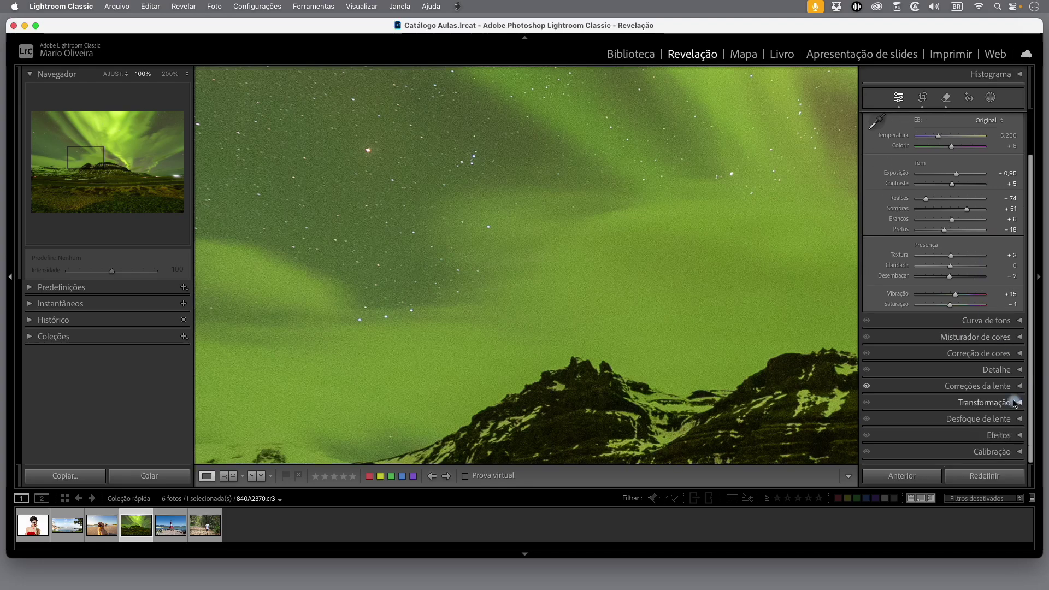
left_click(1020, 371)
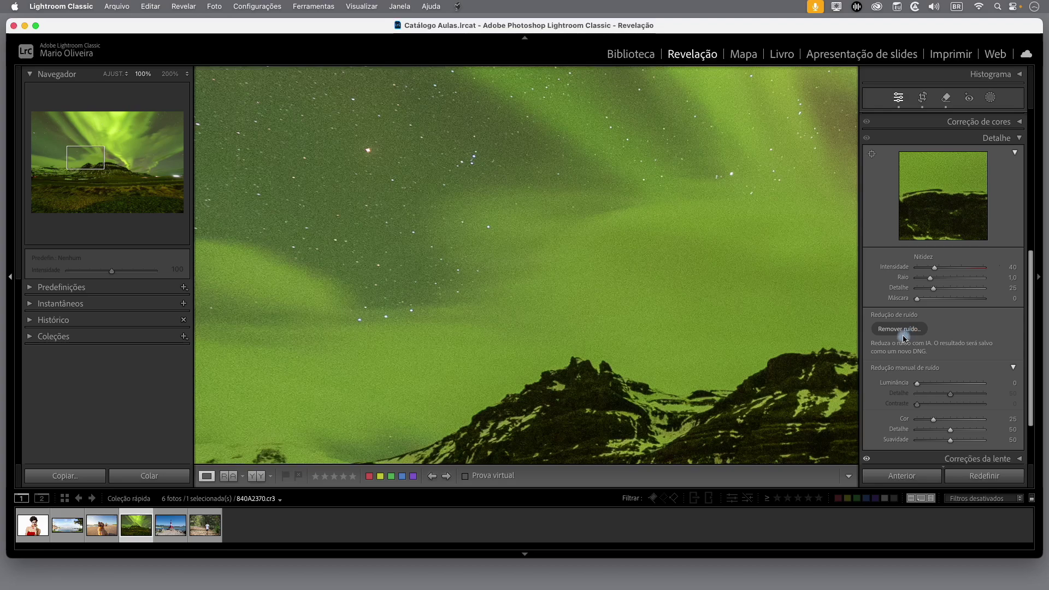
scroll(987, 399, "down", 1)
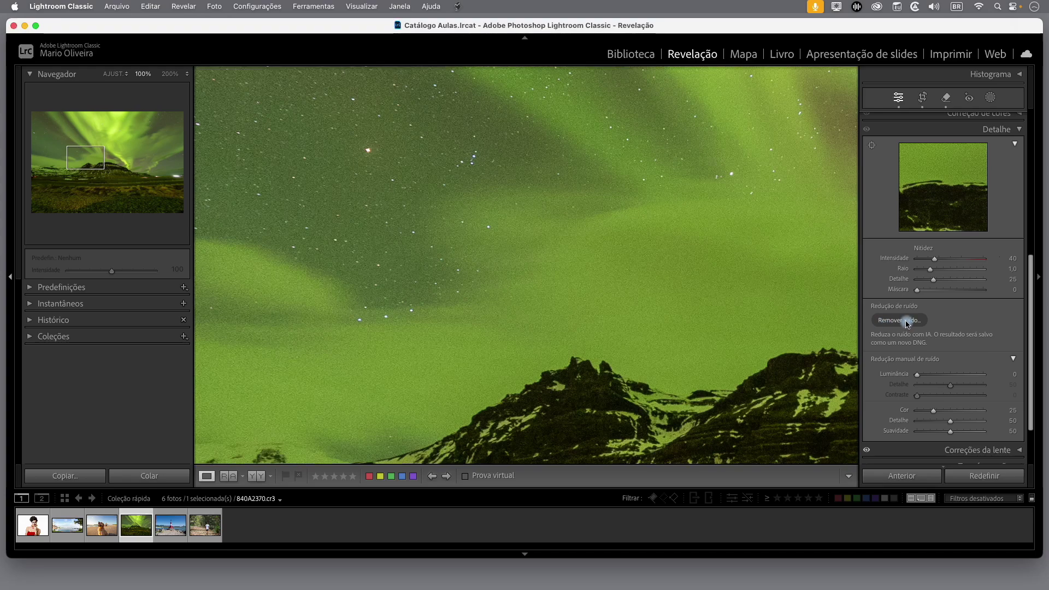
Step: Run AI noise removal on the aurora photo with a slightly reduced intensity to produce an enhanced DNG
left_click(908, 324)
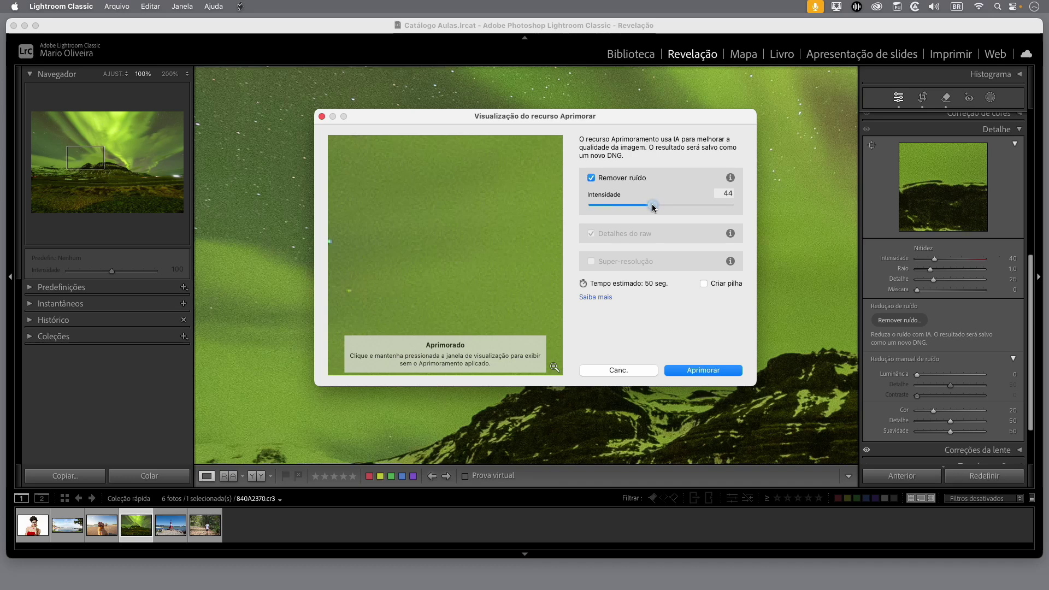
mouse_move(654, 206)
left_mouse_down()
mouse_move(697, 209)
mouse_move(639, 209)
left_mouse_up()
left_click_drag(647, 212, 646, 211)
left_click(713, 372)
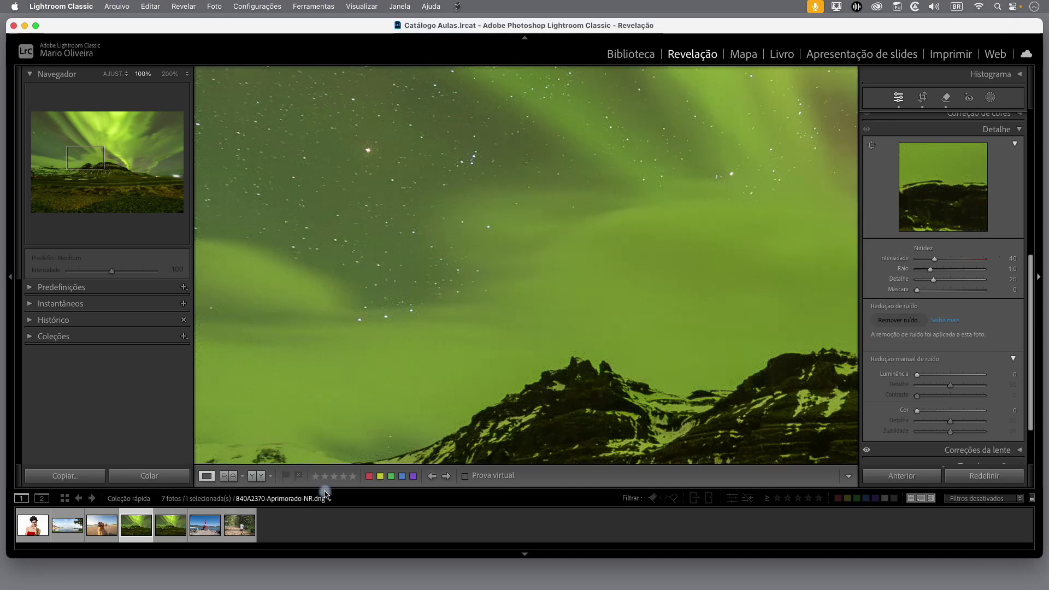
Step: Compare the denoised aurora DNG with the original CR3 at 100% zoom, using an enlarged filmstrip
left_click_drag(325, 490, 328, 403)
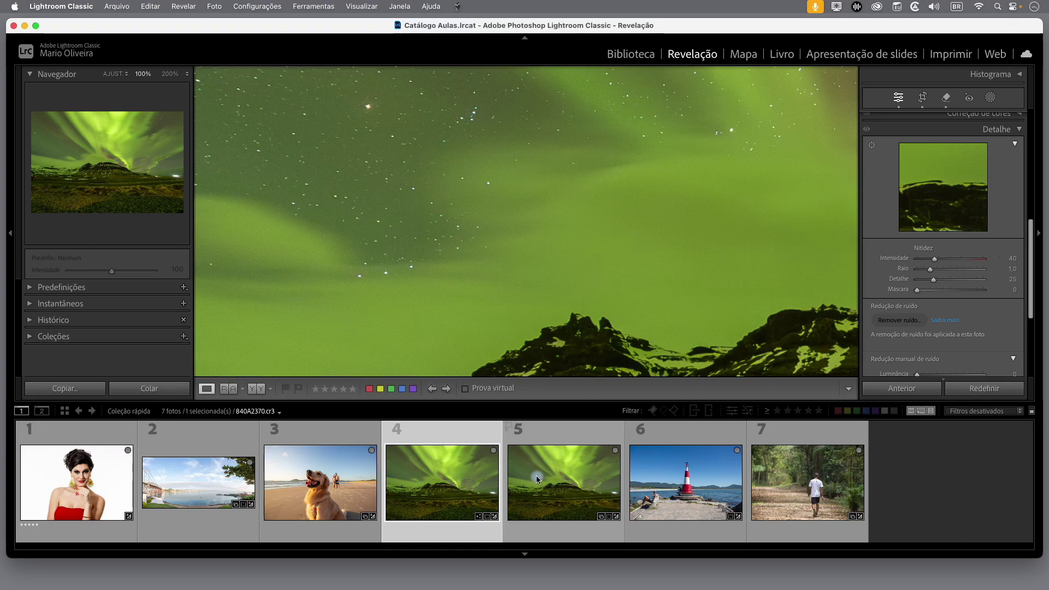
left_click(423, 478)
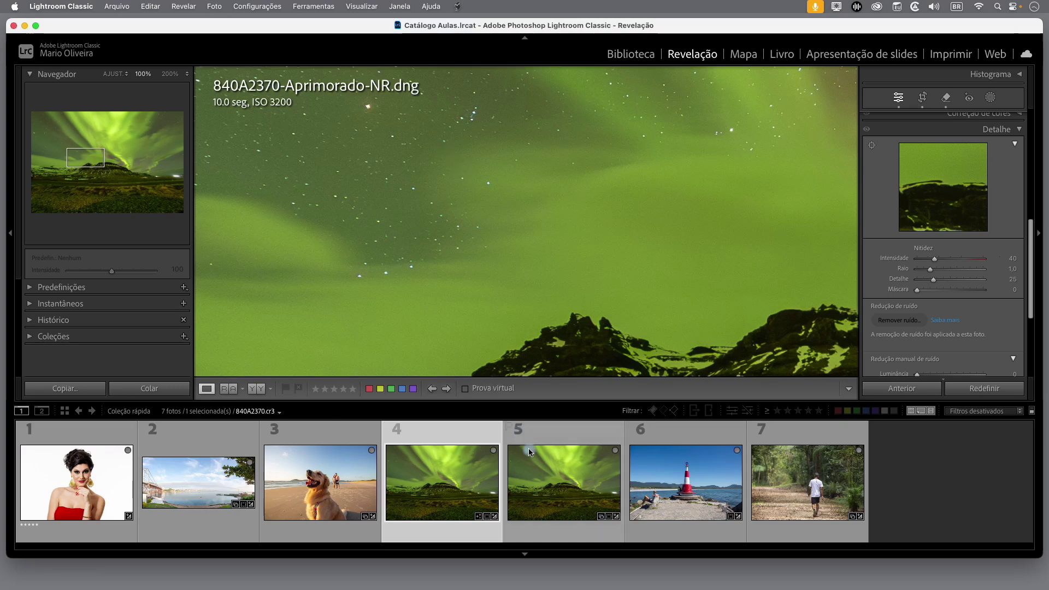
left_click_drag(538, 402, 535, 459)
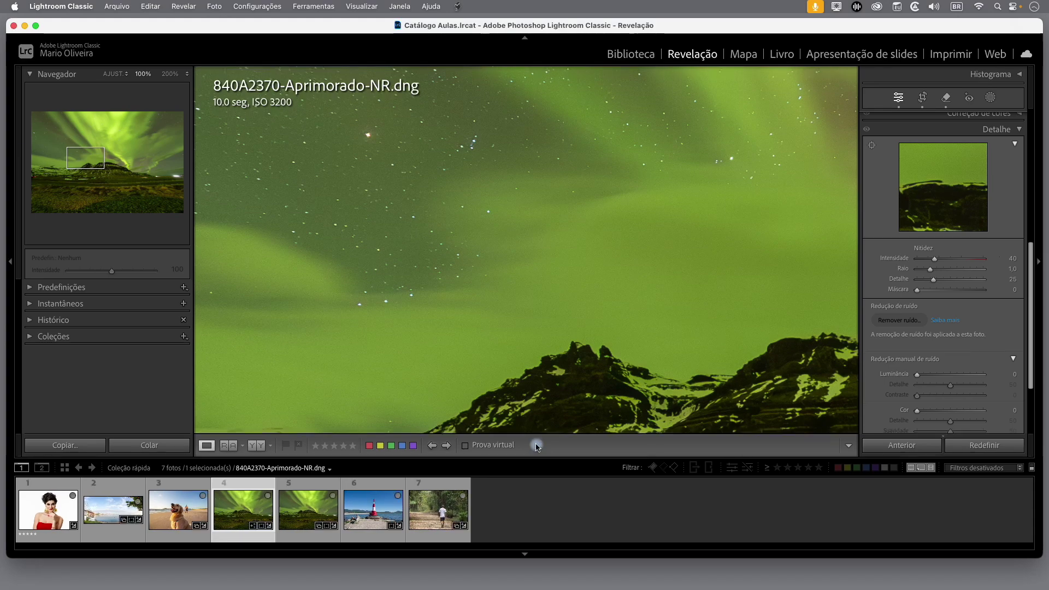
left_click(314, 515)
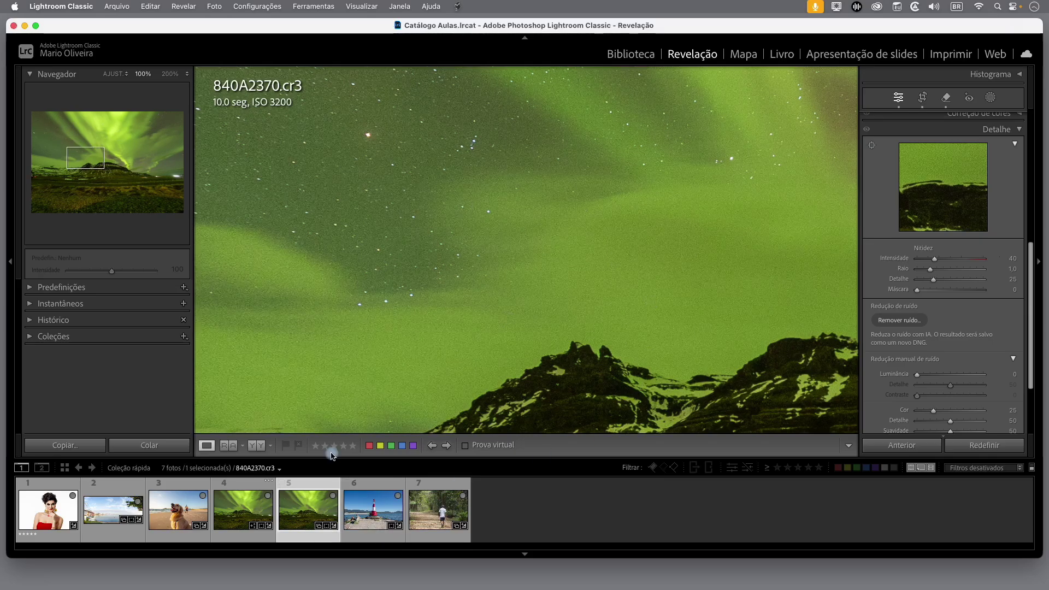
left_click(245, 516)
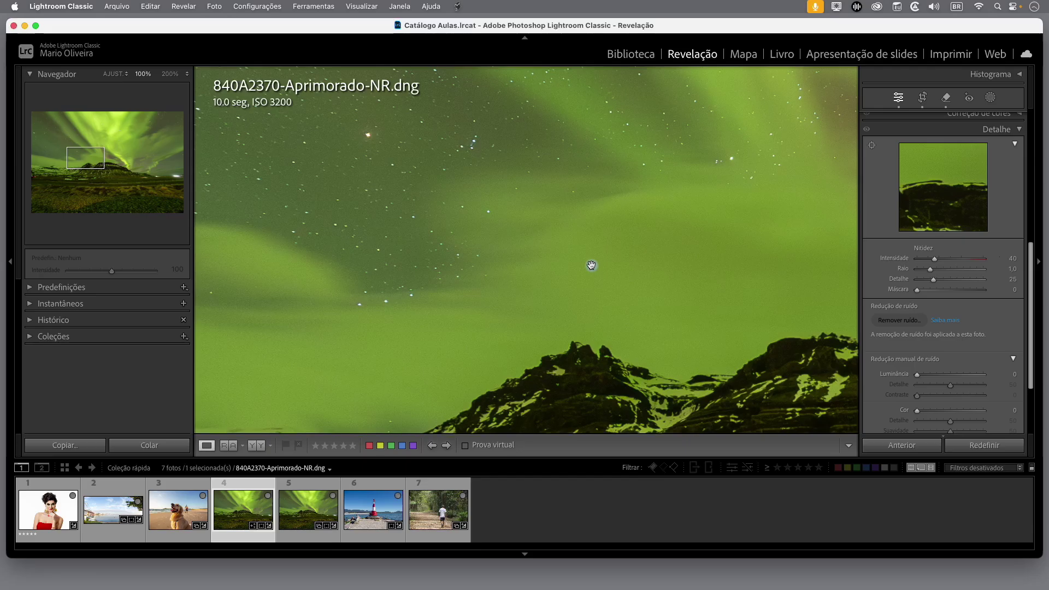
Step: Create a Select Subject mask on the lighthouse photo MK329515.CR2 and show its overlay
left_click(370, 518)
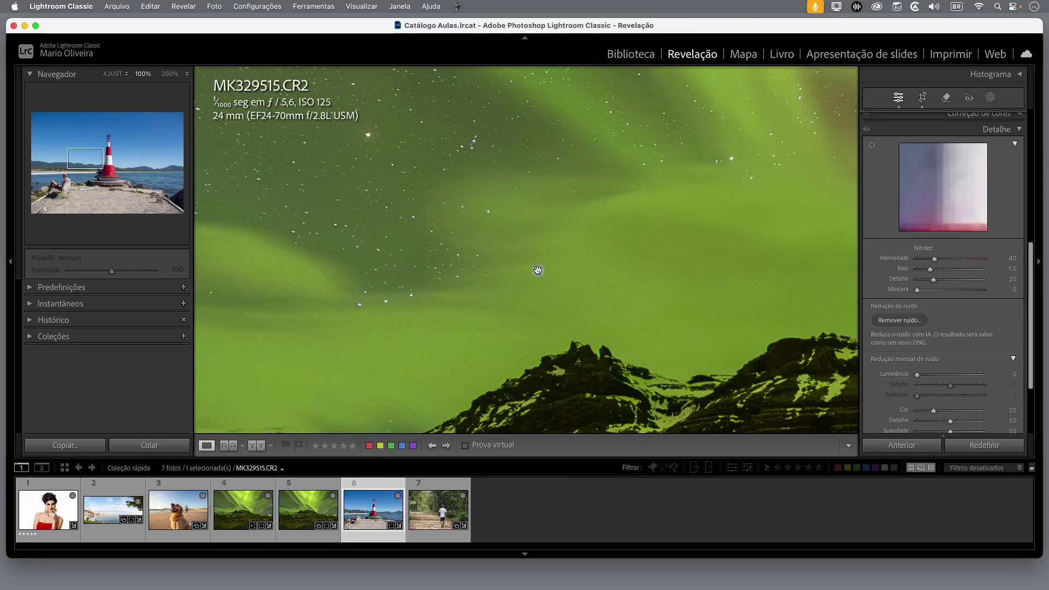
left_click(546, 240)
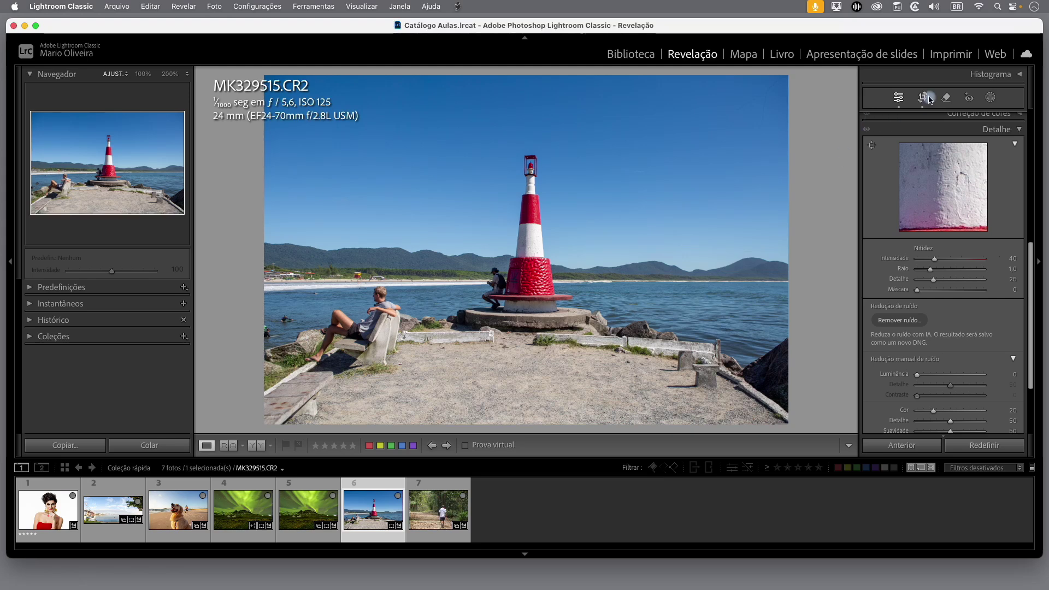
left_click(992, 100)
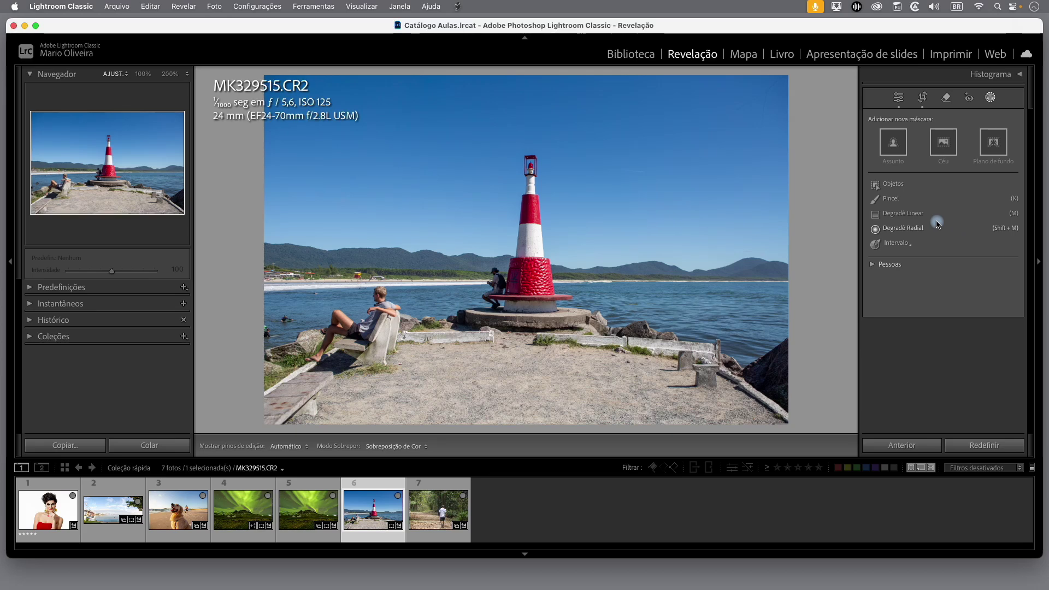
left_click(894, 144)
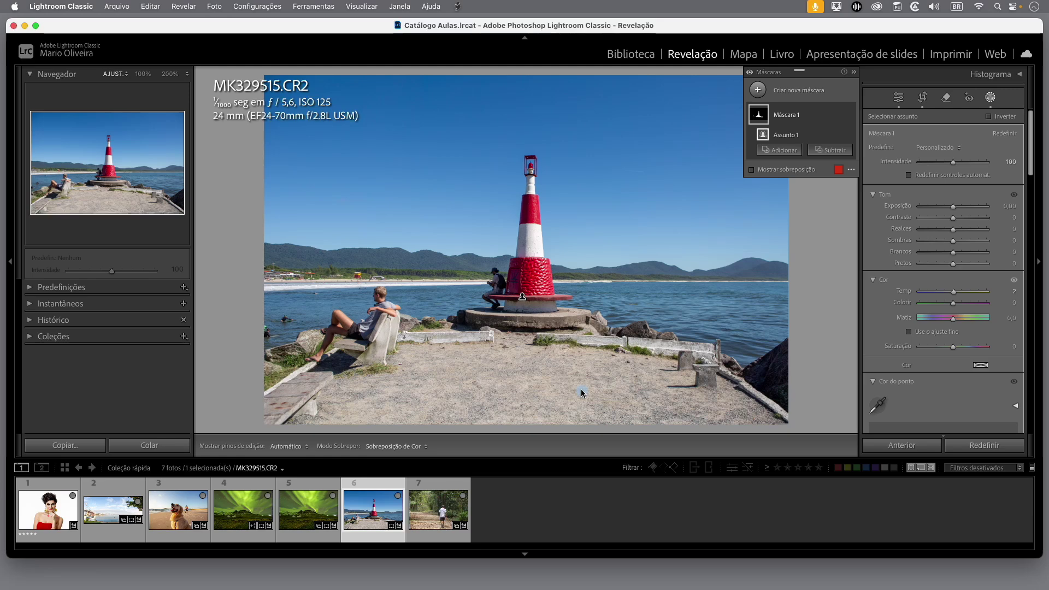
mouse_move(764, 115)
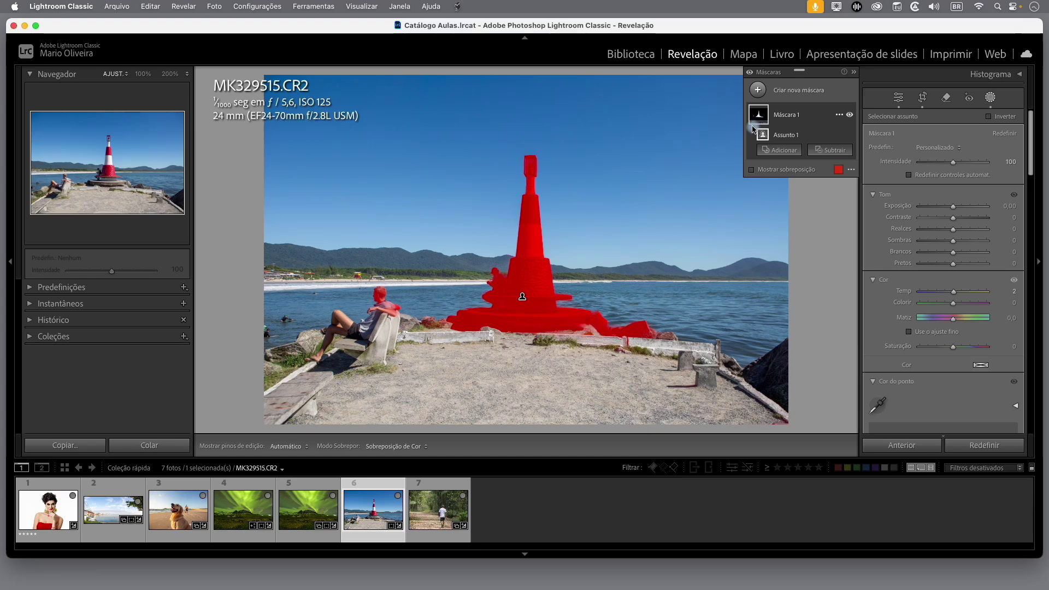
left_click(752, 170)
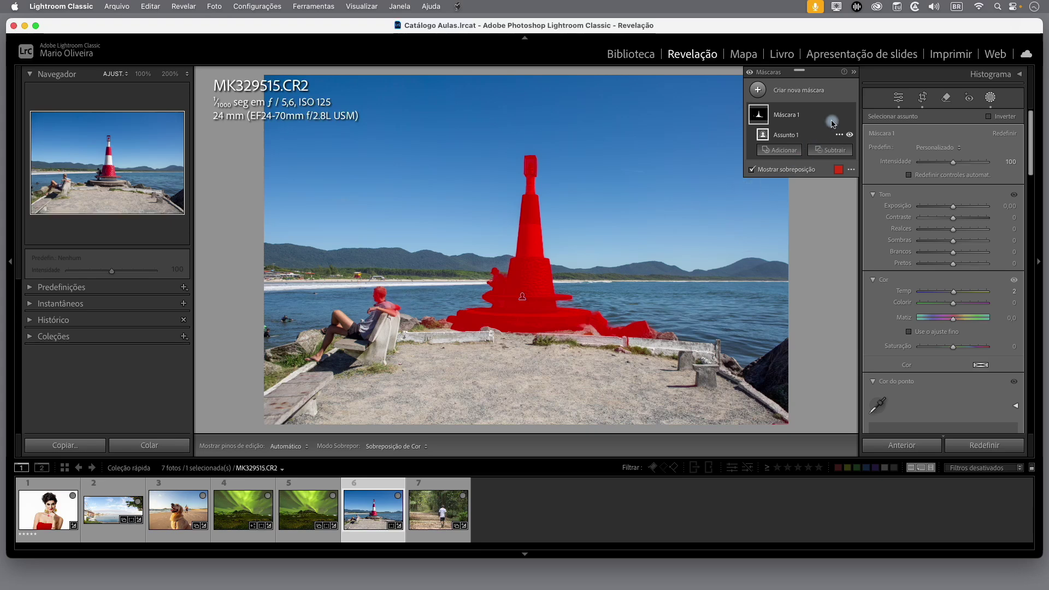
Step: Subtract the person sitting on the bench from the lighthouse mask with a brush
left_click(831, 151)
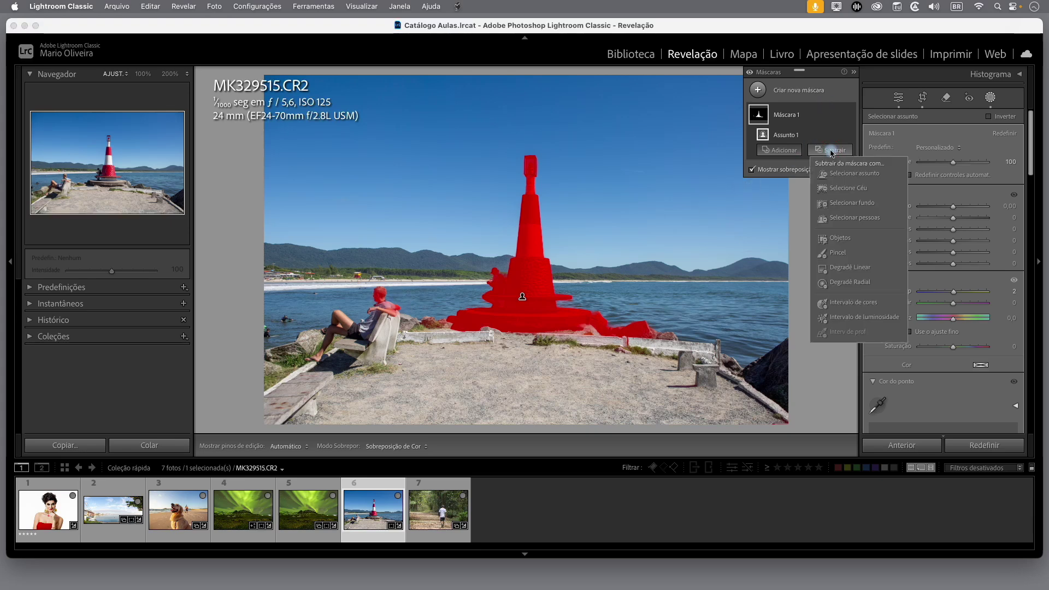
left_click(838, 256)
key("k")
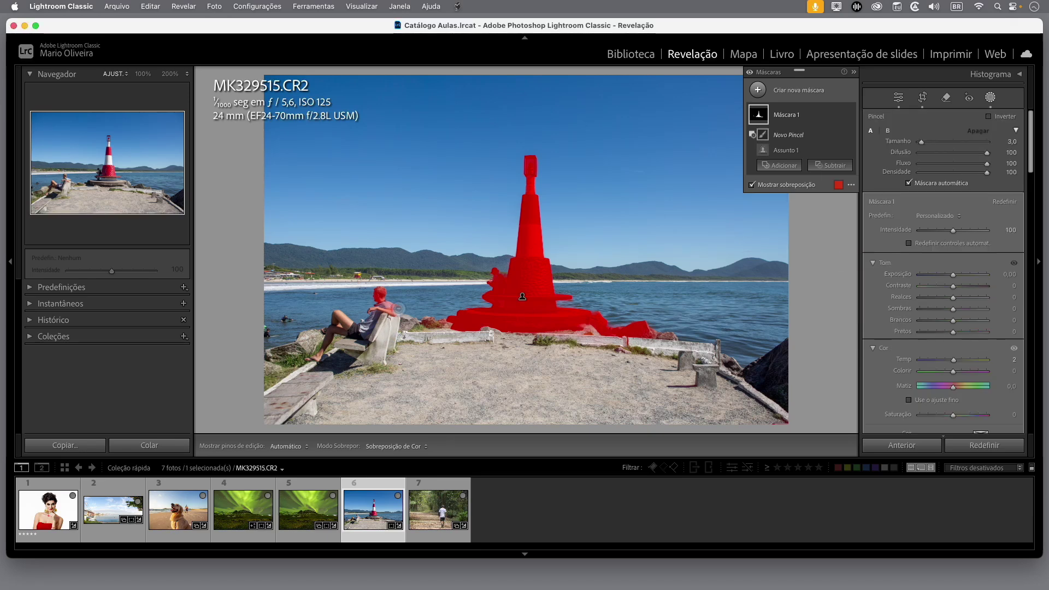
left_click_drag(378, 282, 400, 310)
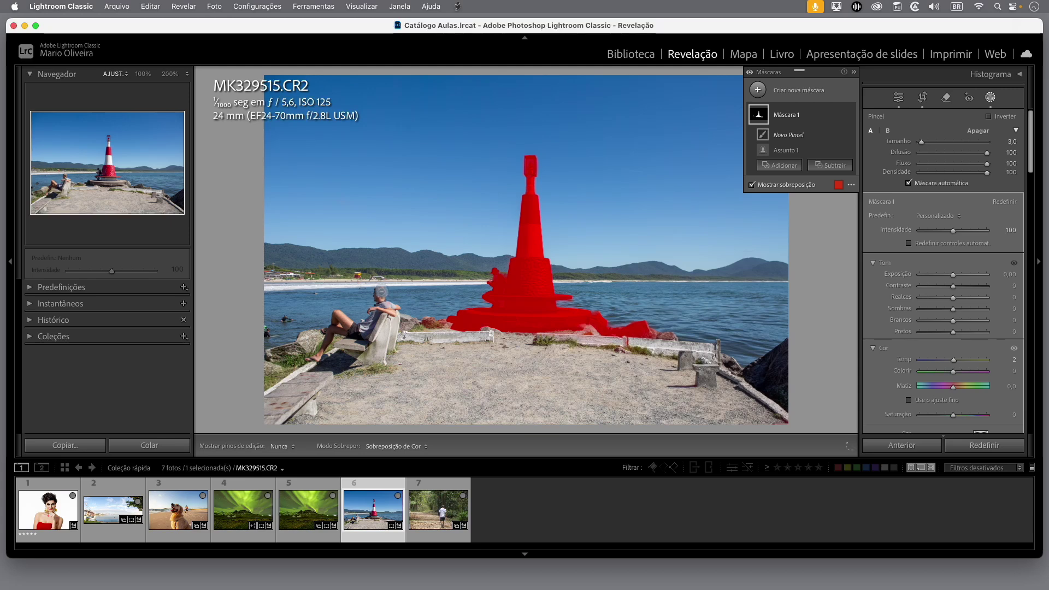
key("h")
left_click(420, 416)
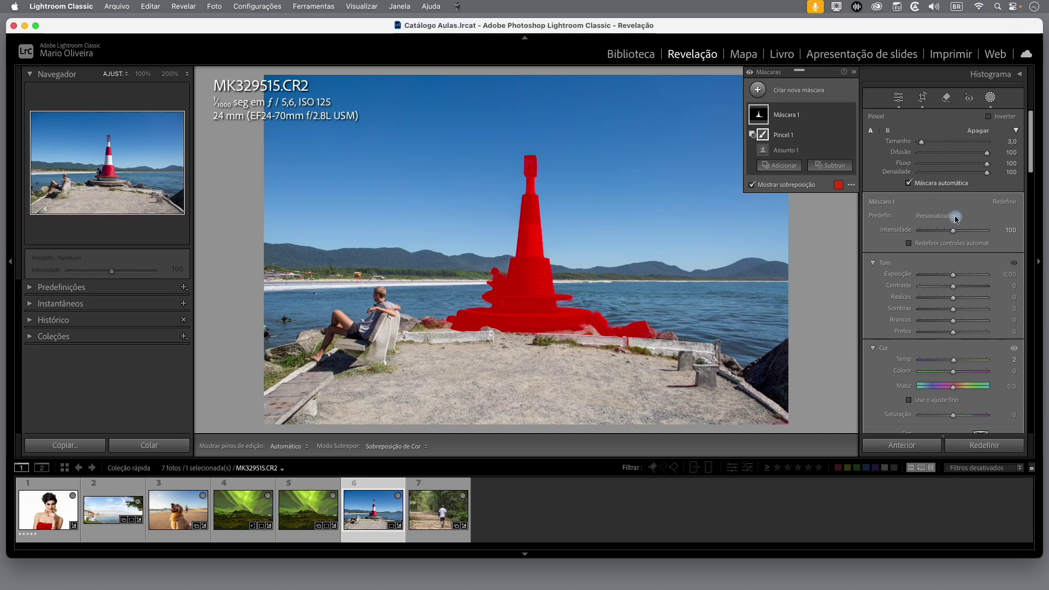
Step: Hide the overlay and set the lighthouse mask's Shadows to 53, Highlights to -23 and Whites to -18
left_click(752, 185)
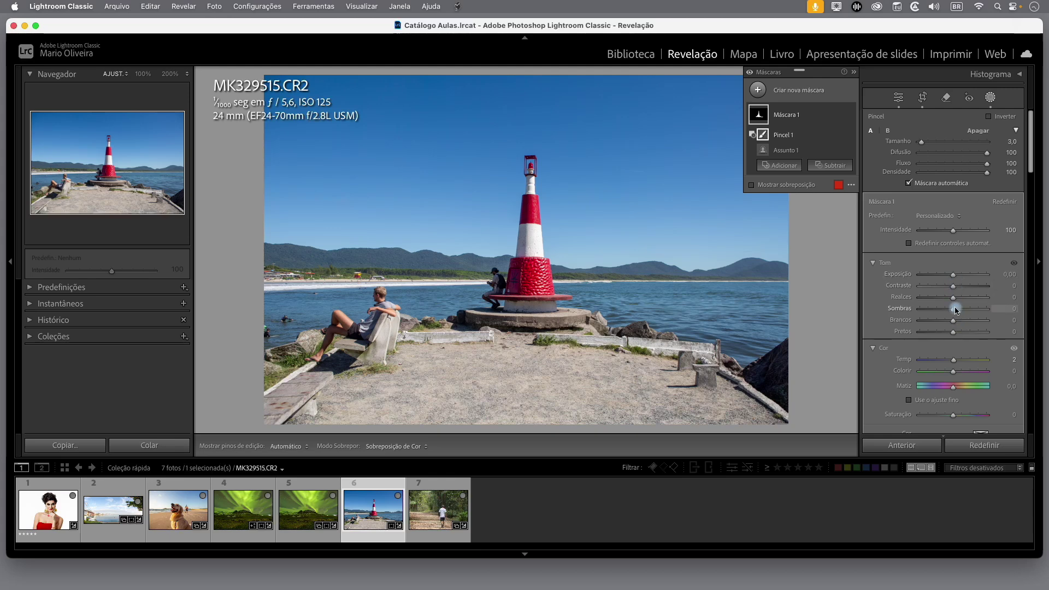
mouse_move(955, 311)
left_mouse_down()
mouse_move(968, 315)
mouse_move(948, 324)
mouse_move(949, 296)
left_mouse_up()
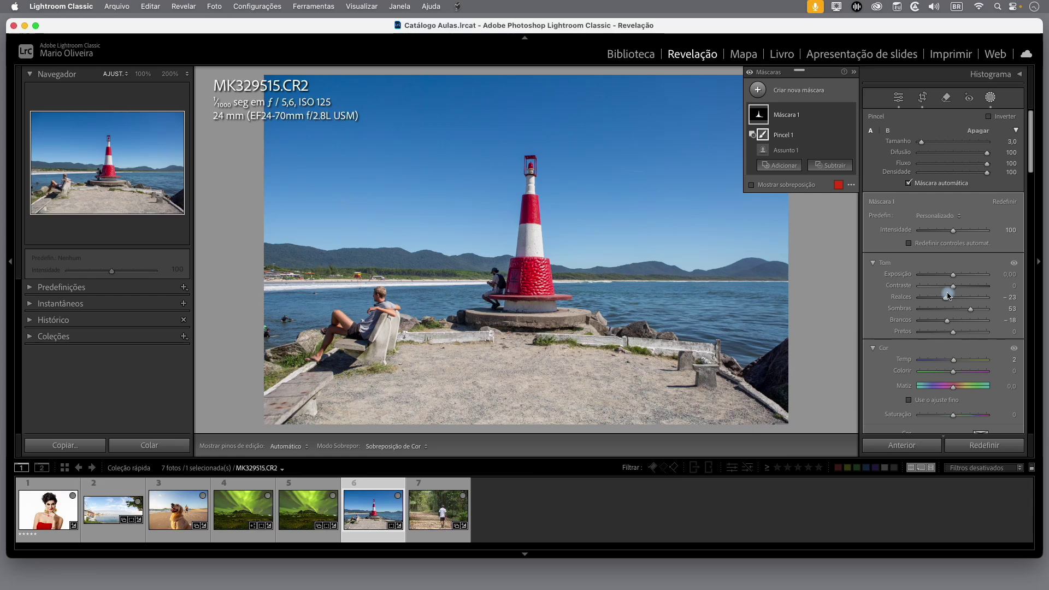
Step: Toggle the lighthouse mask's visibility to compare the photo with and without its adjustments
mouse_move(841, 138)
left_click(852, 118)
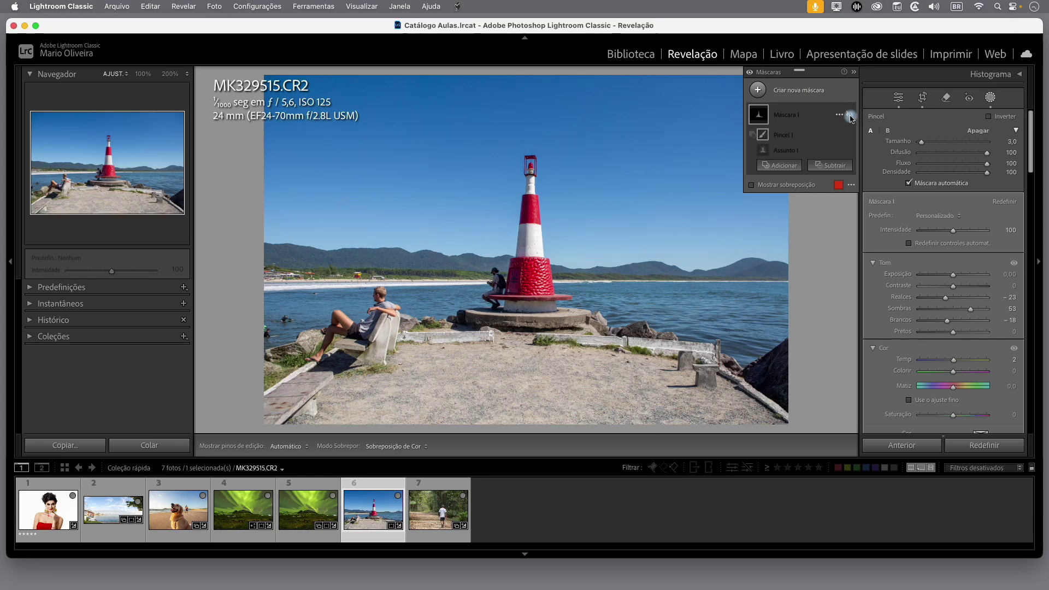
left_click(851, 117)
left_click(852, 118)
left_click(852, 118)
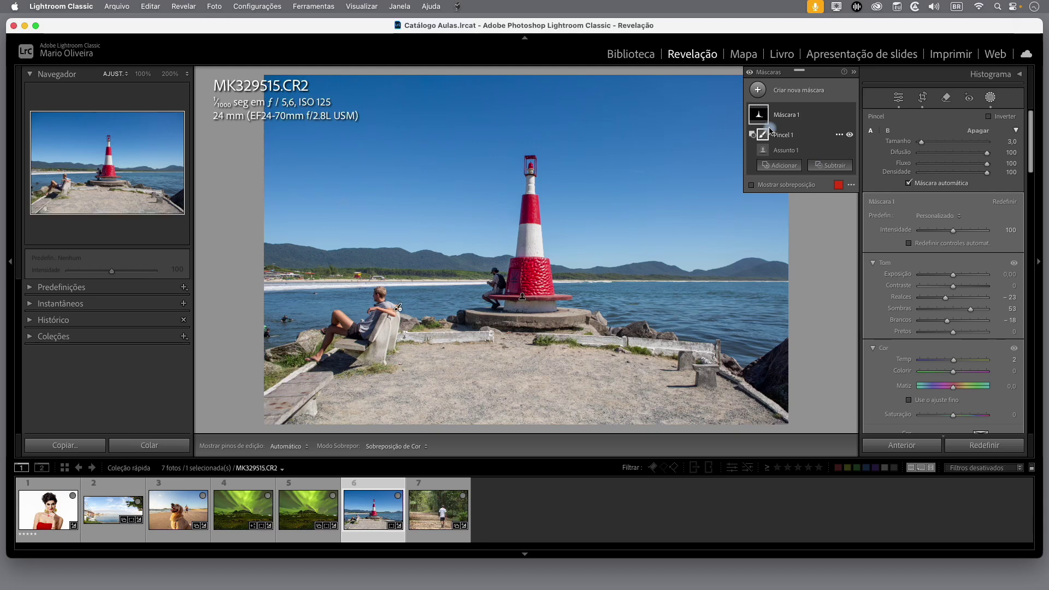
mouse_move(763, 113)
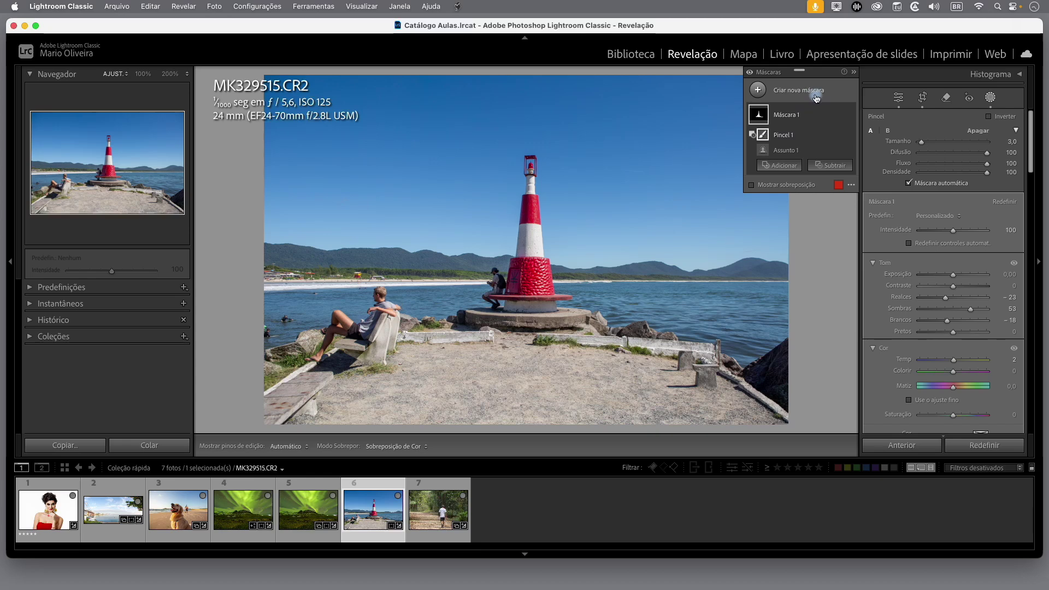
Step: Add a Select Sky mask to the lighthouse photo and show its overlay
left_click(758, 90)
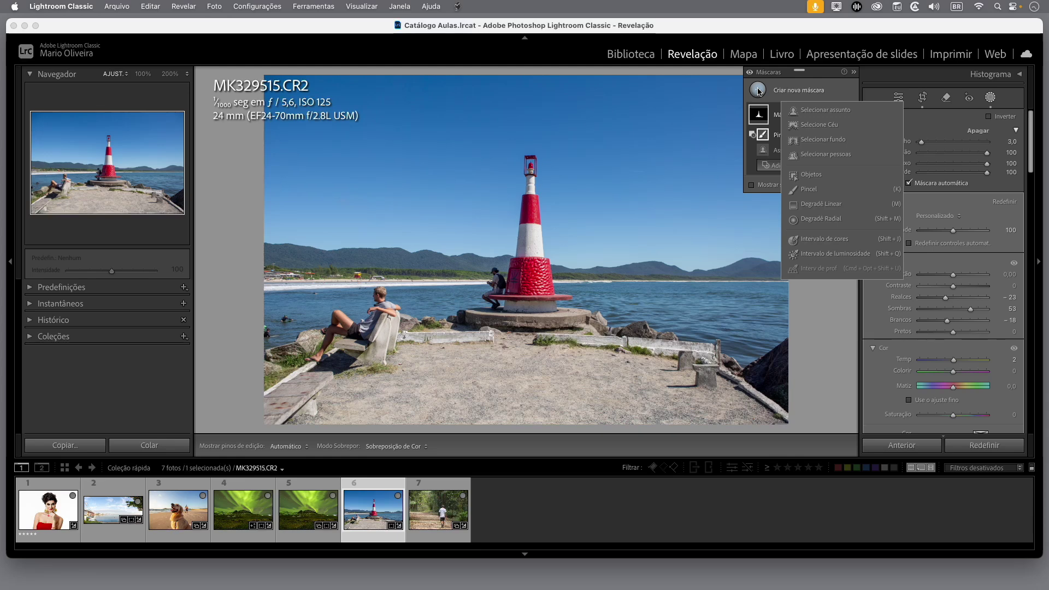
left_click(823, 126)
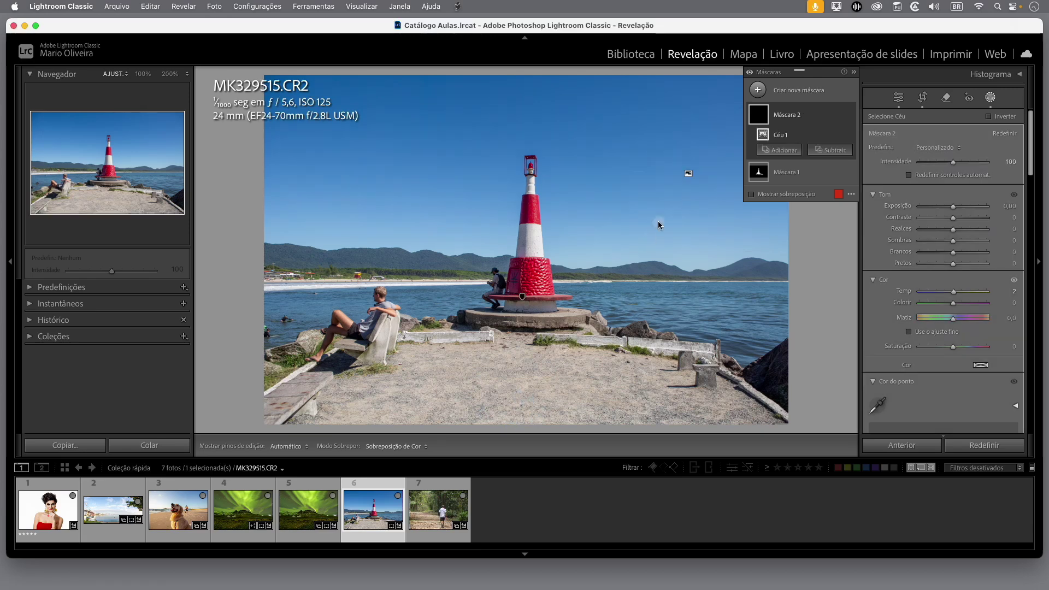
left_click(752, 195)
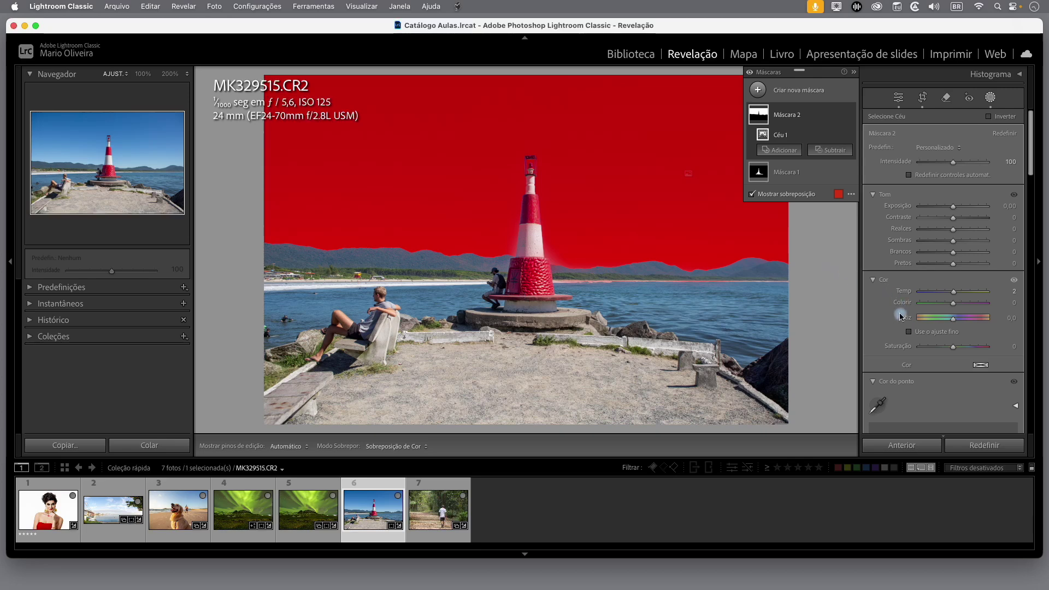
Step: Set the sky mask's Exposure to -0.58 and Temp to -13, with the overlay hidden
left_click_drag(954, 208, 949, 210)
key("o")
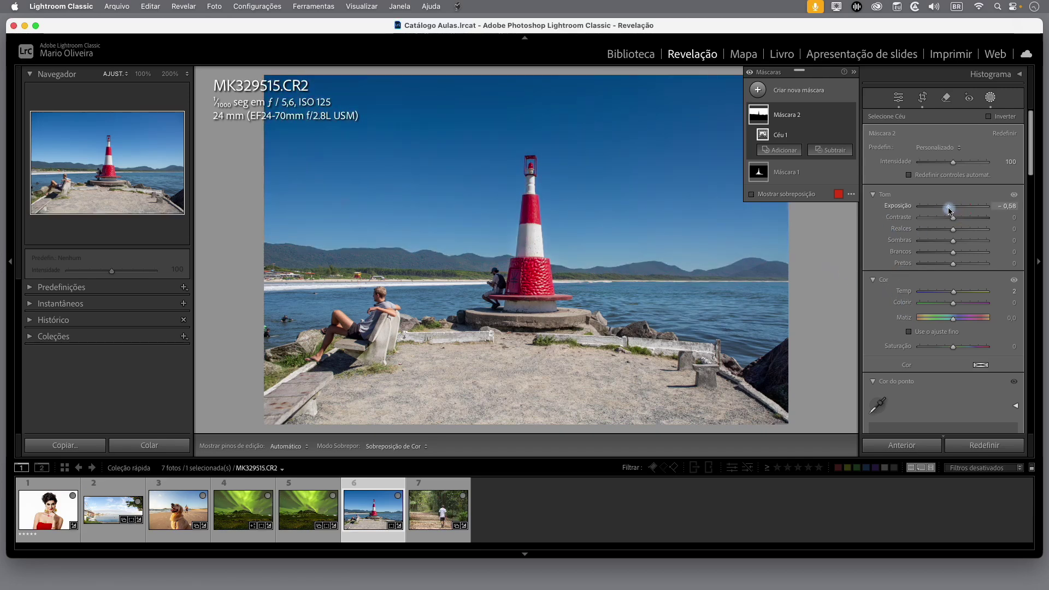
left_click_drag(954, 292, 951, 294)
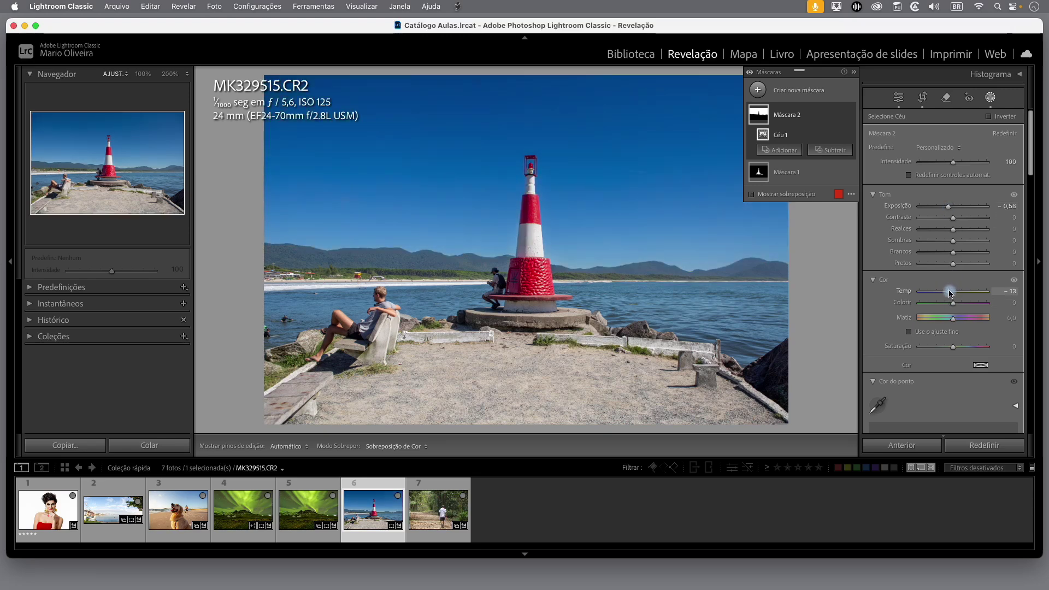
Step: Inspect the sky mask's overlay, hide it, and toggle the mask's visibility to compare the sky with and without its adjustments
key("o")
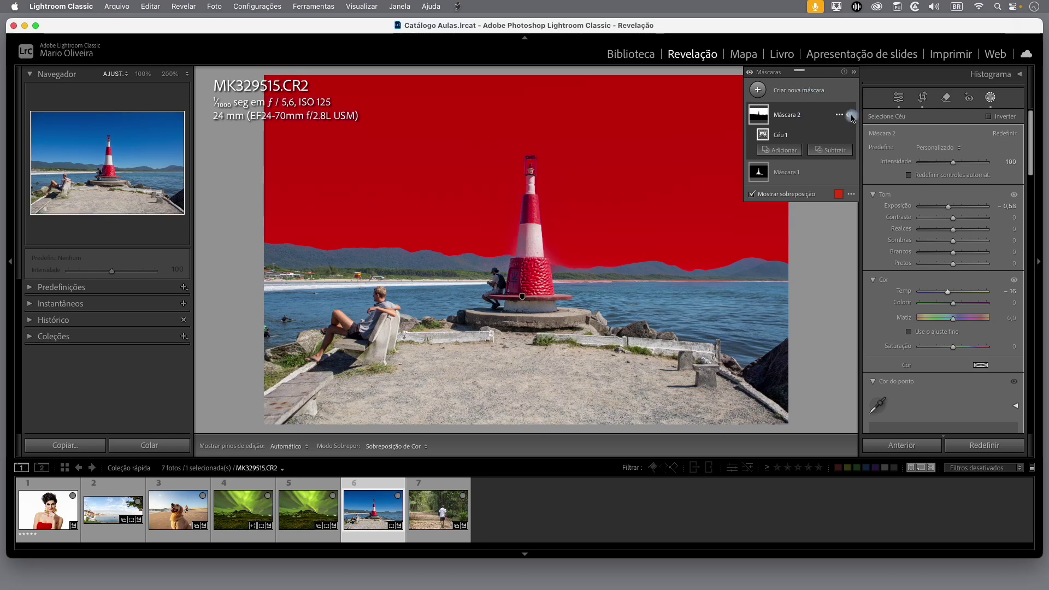
left_click(852, 116)
left_click(852, 117)
left_click(749, 193)
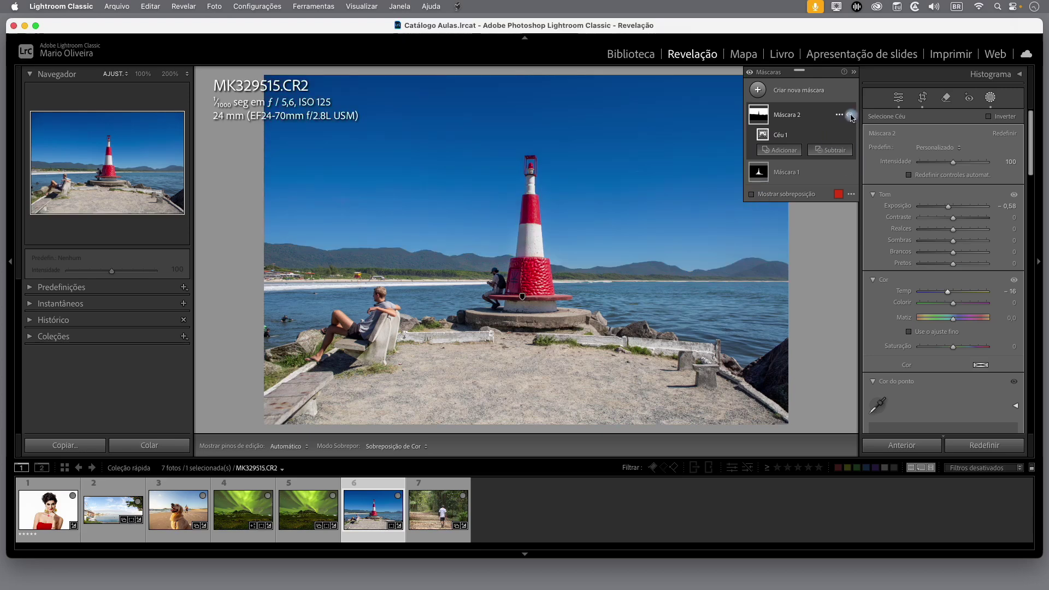
left_click(852, 116)
left_click(852, 117)
left_click(853, 116)
left_click(852, 116)
Step: Add a Select Background mask to the lighthouse photo, preview its coverage, and set its Temp to 25
left_click(759, 92)
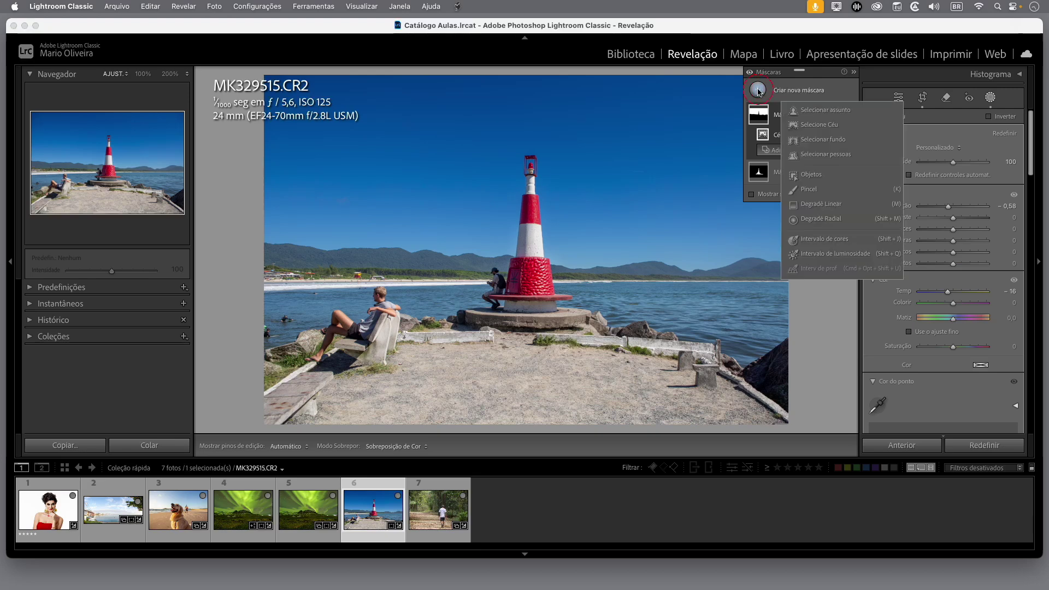
left_click(834, 142)
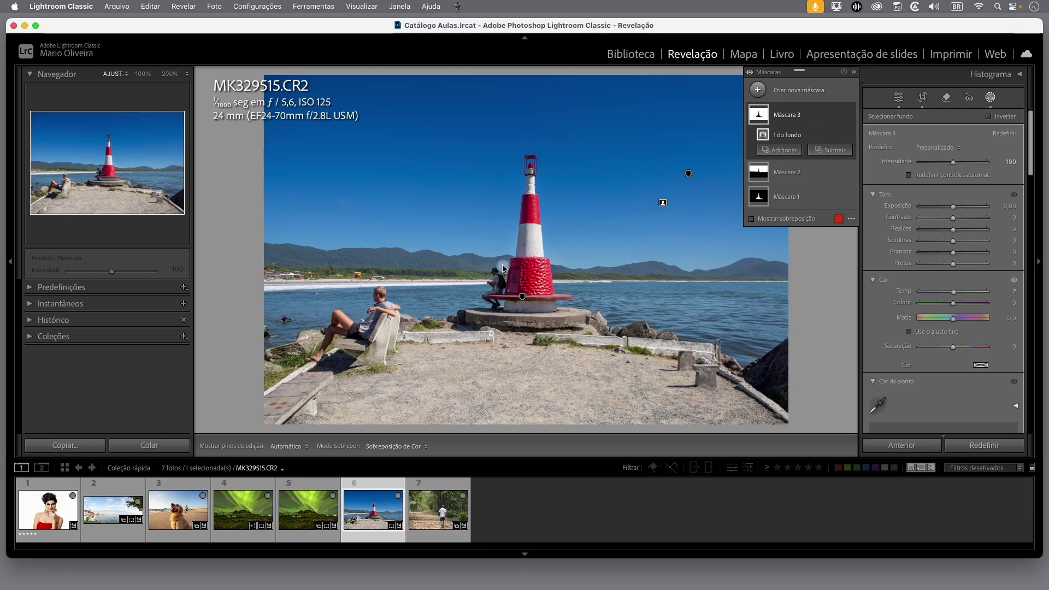
mouse_move(759, 115)
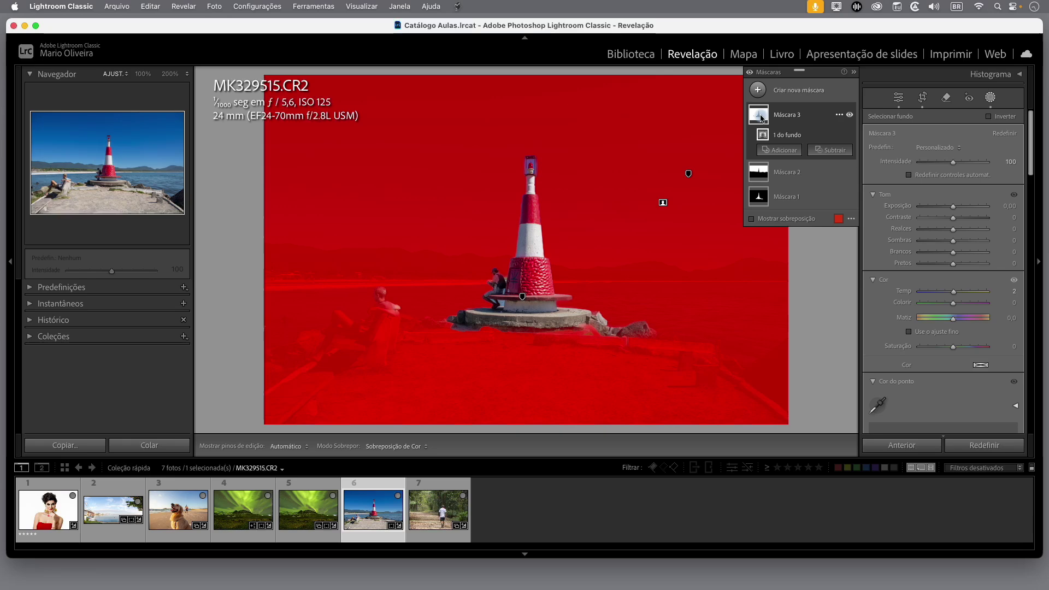
left_click_drag(973, 298, 957, 297)
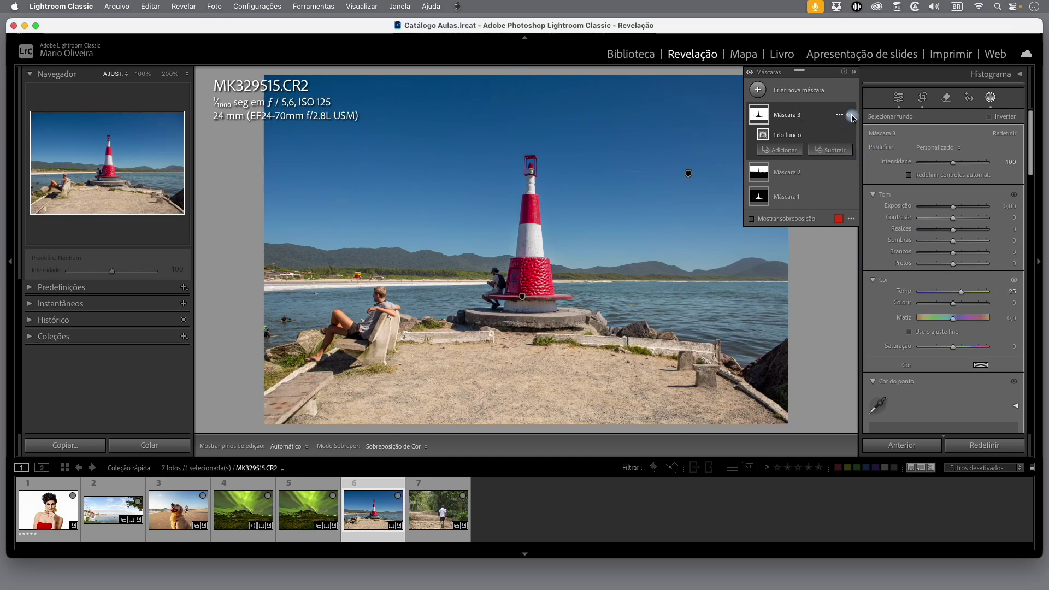
Step: Toggle the background mask's visibility to compare the photo with and without the warmer temperature
left_click(851, 114)
left_click(853, 117)
left_click(852, 117)
left_click(852, 117)
Step: Add an Objects mask by brushing over the man seated on the bench with a smaller brush
left_click(759, 90)
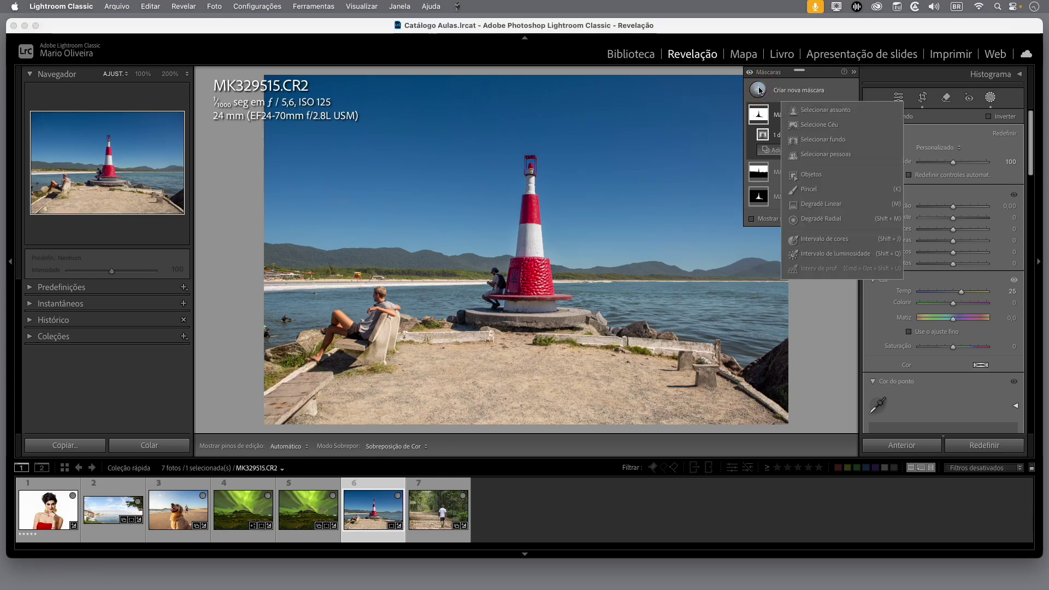
left_click(814, 178)
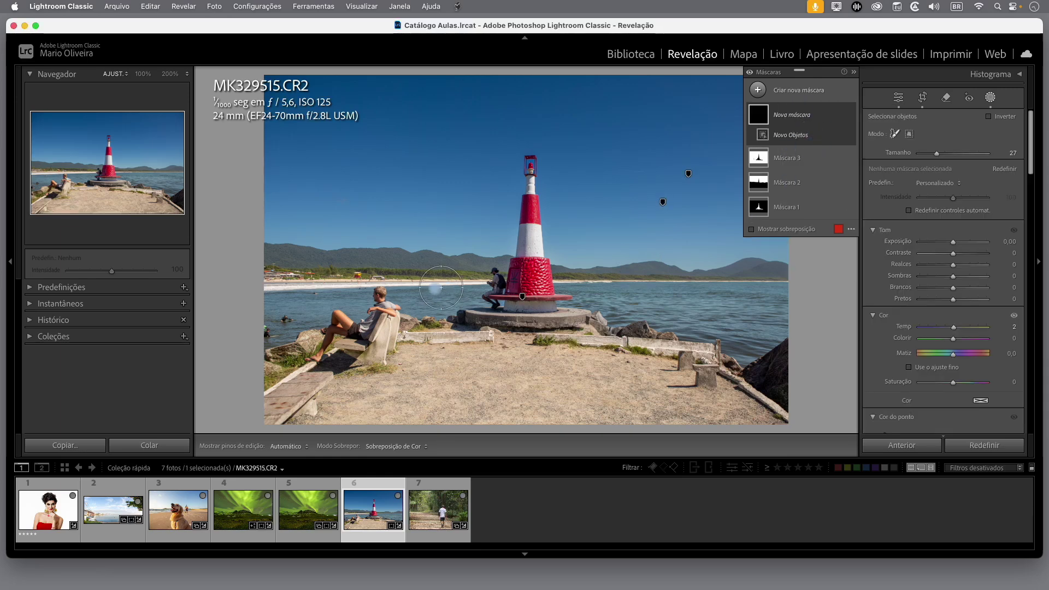
scroll(418, 293, "down", 2)
scroll(418, 294, "down", 2)
scroll(417, 294, "down", 1)
scroll(418, 294, "up", 1)
mouse_move(384, 290)
left_mouse_down()
mouse_move(389, 314)
mouse_move(340, 321)
mouse_move(318, 354)
left_mouse_up()
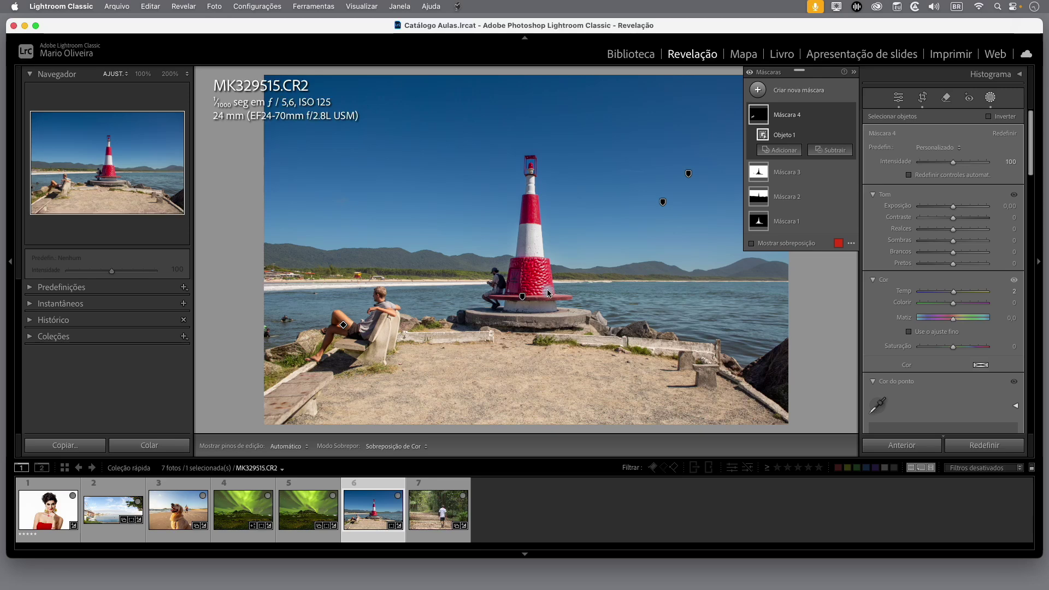
Step: Check the seated man's mask with the overlay, hide it, and set the mask's Shadows to 72 and Exposure to 0.21
left_click(751, 244)
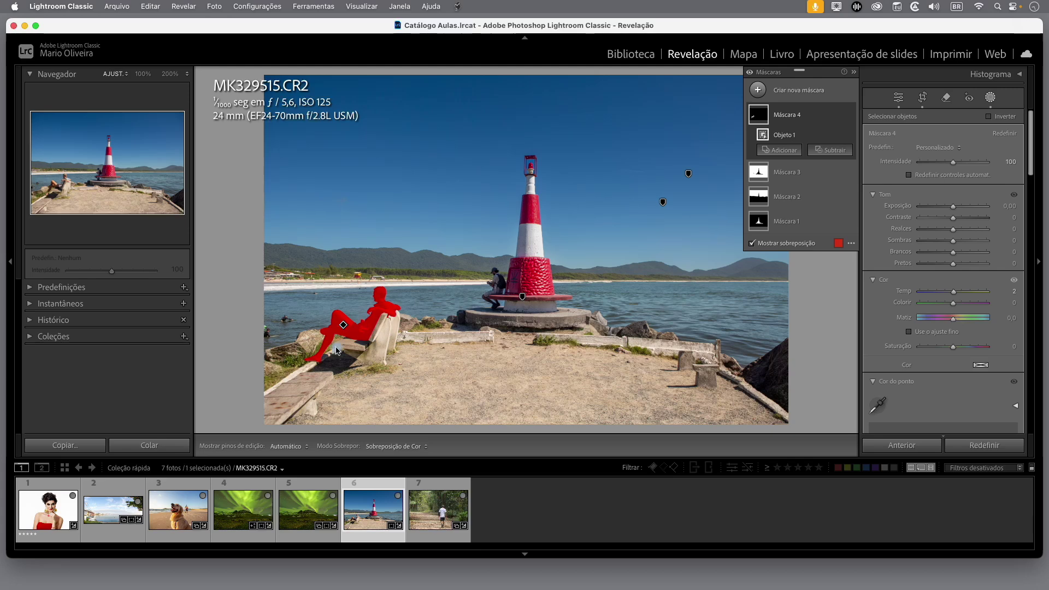
left_click(752, 243)
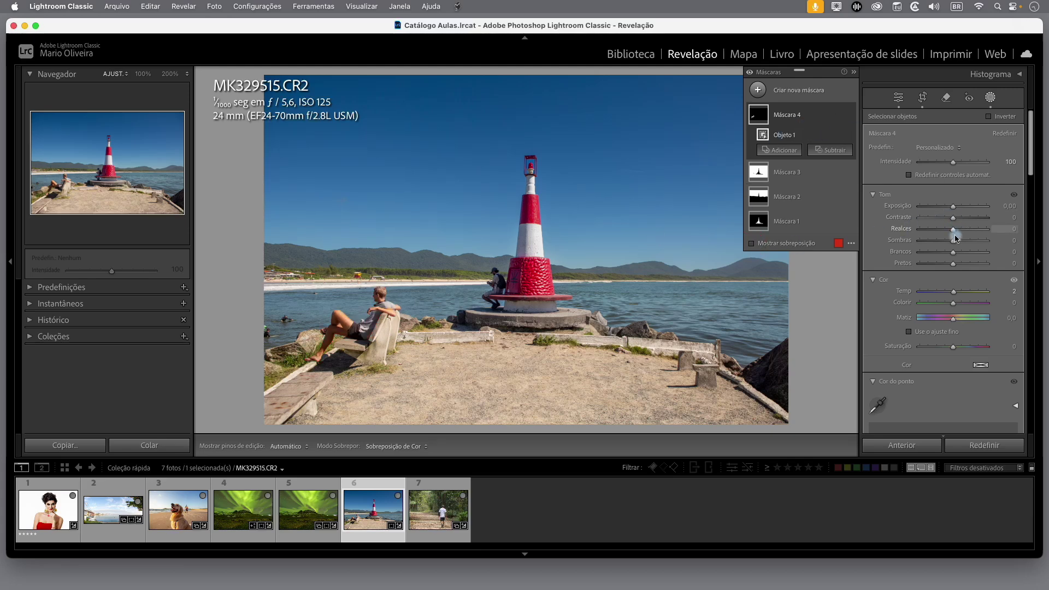
left_click_drag(956, 245, 982, 249)
left_click_drag(954, 210, 955, 212)
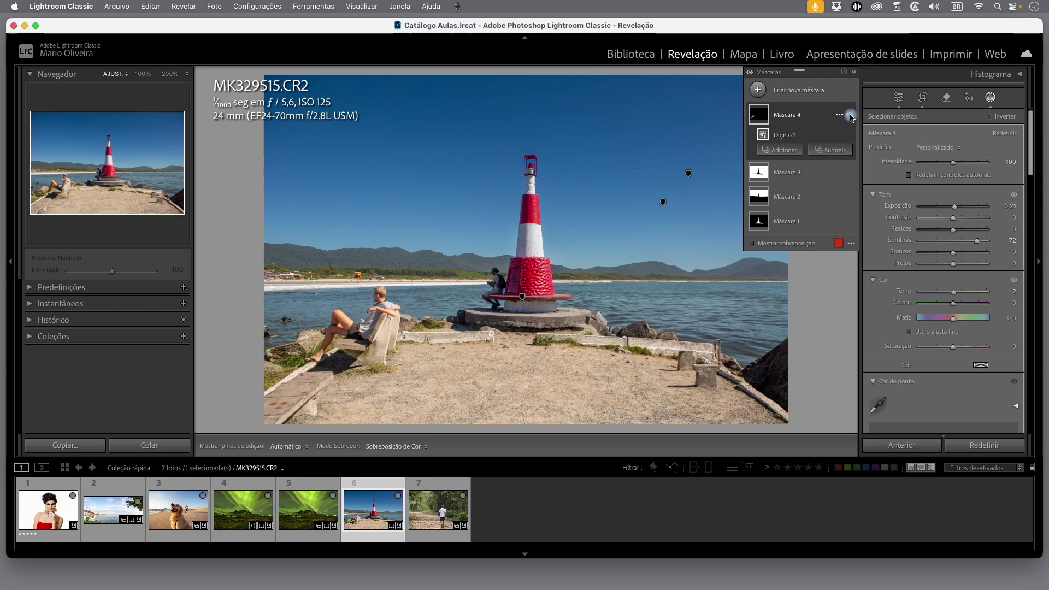
Step: Toggle the seated man's mask visibility to compare him with and without the adjustments
left_click(851, 116)
left_click(850, 117)
left_click(851, 117)
left_click(850, 117)
Step: Switch to the portrait MK3_0128.cr2 and bring up the person mask options for the detected woman
left_click(765, 91)
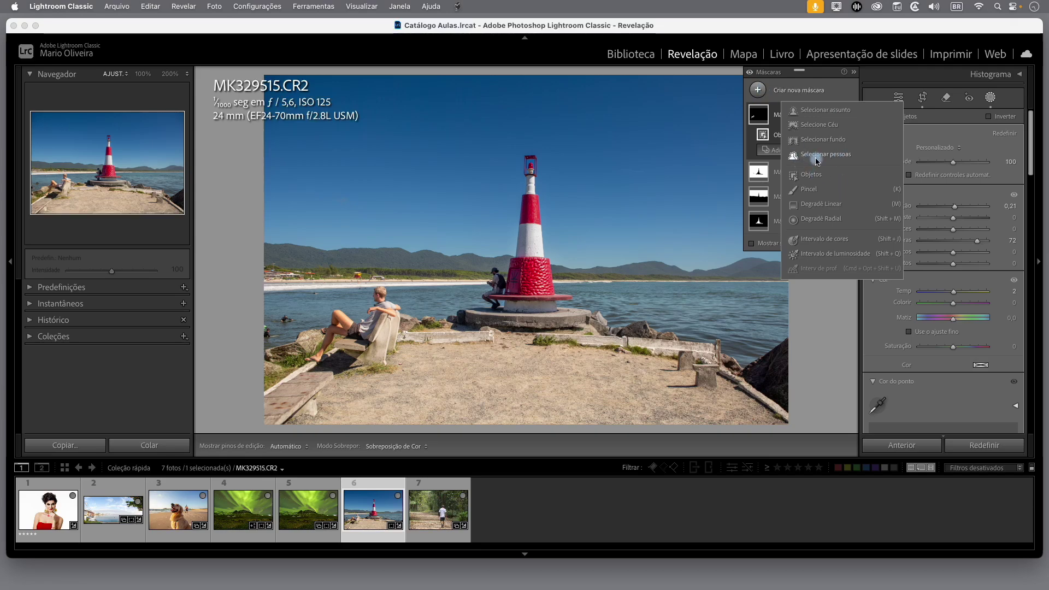
left_click(819, 74)
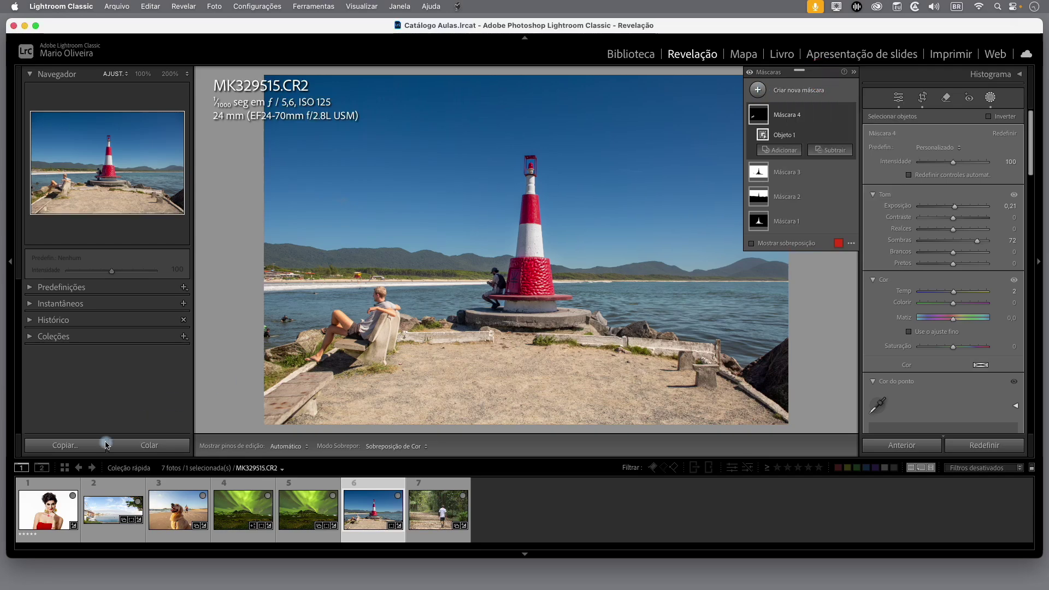
left_click(44, 517)
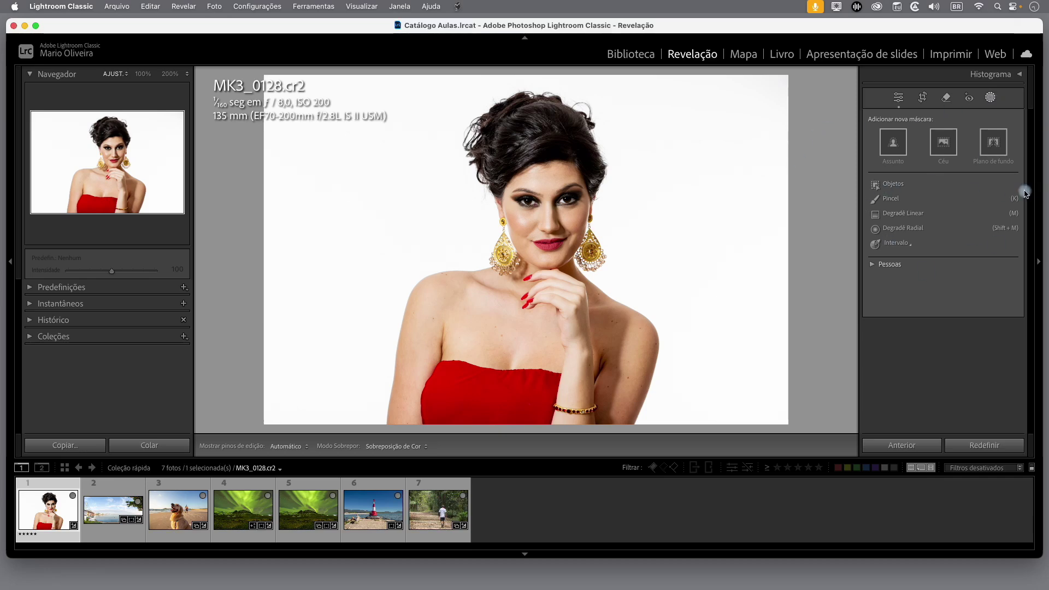
left_click(873, 266)
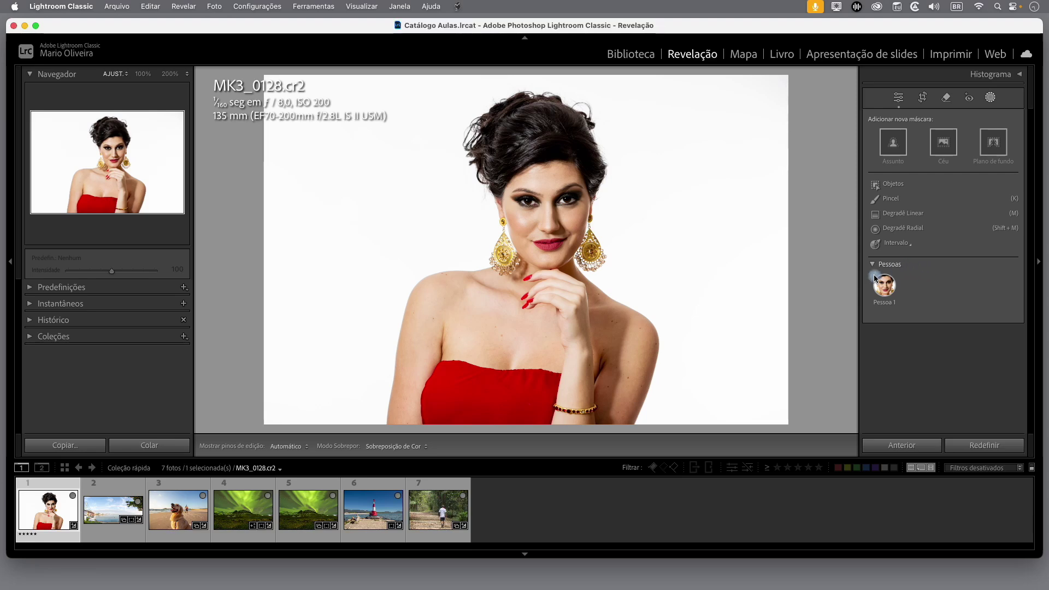
mouse_move(883, 286)
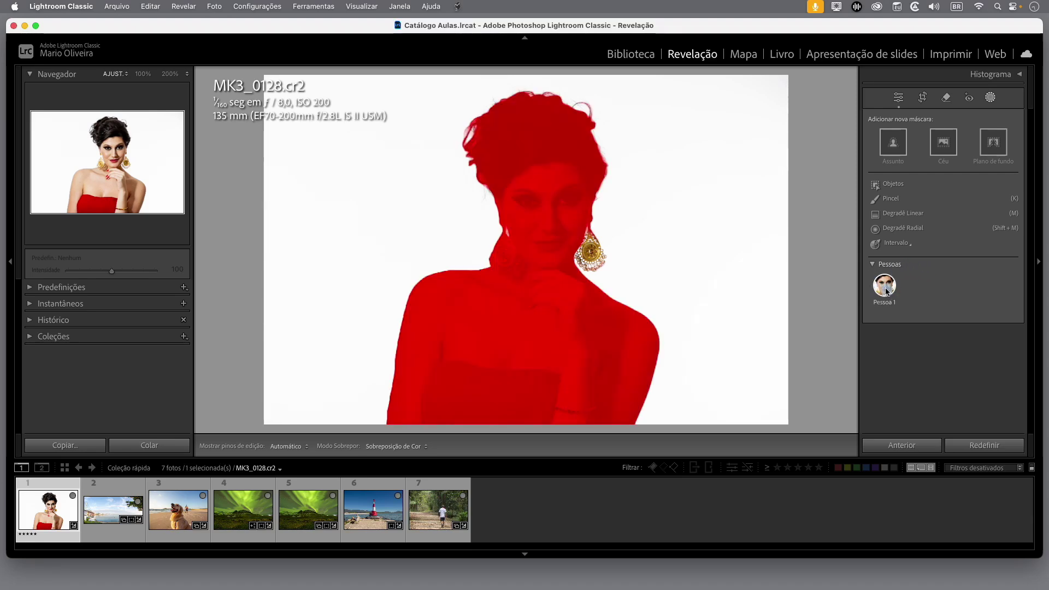
left_click(886, 290)
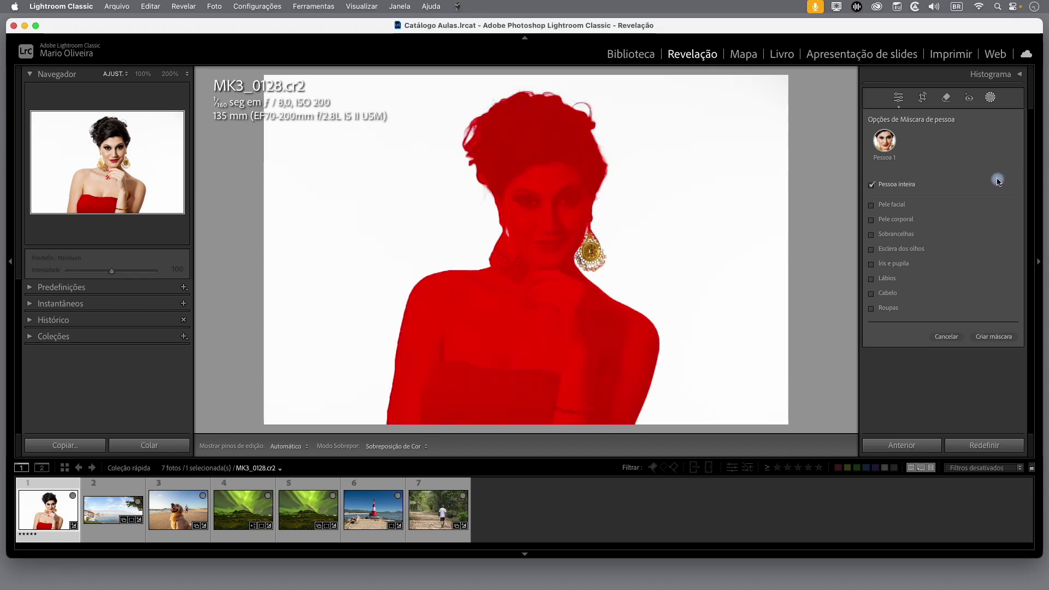
Step: Replace the entire-person selection with all eight parts, from facial skin to clothes, and create them as separate masks
left_click(873, 186)
left_click(872, 205)
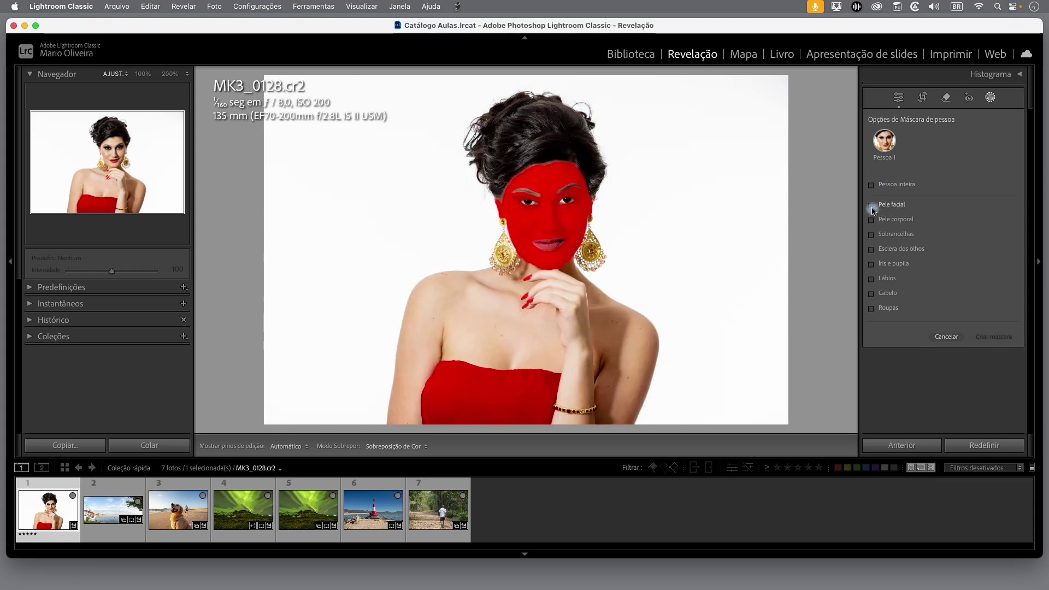
left_click(872, 220)
left_click(873, 234)
left_click(872, 250)
left_click(872, 264)
left_click(872, 279)
left_click(873, 294)
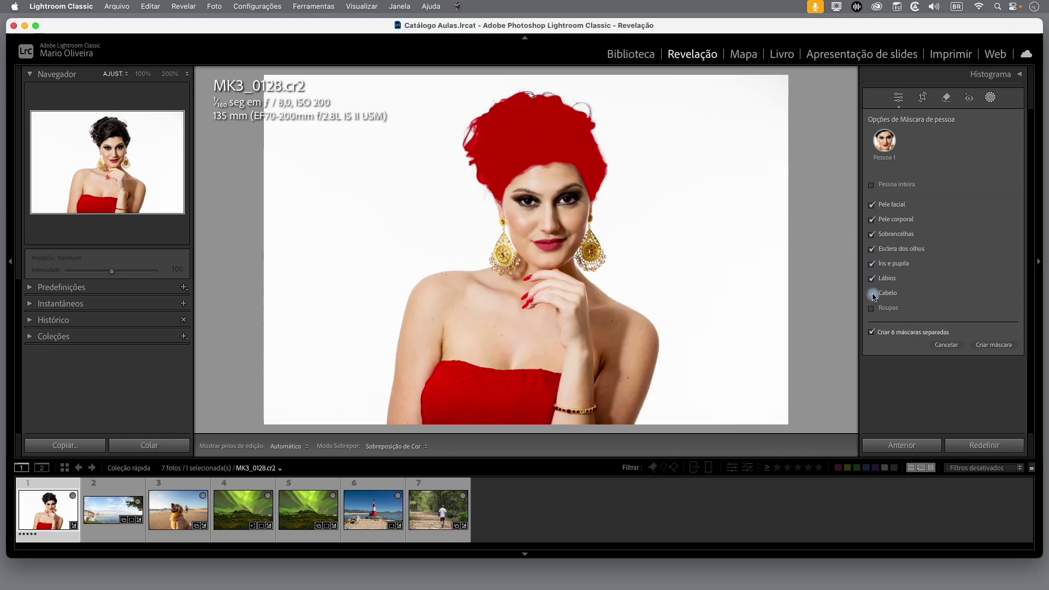
left_click(872, 307)
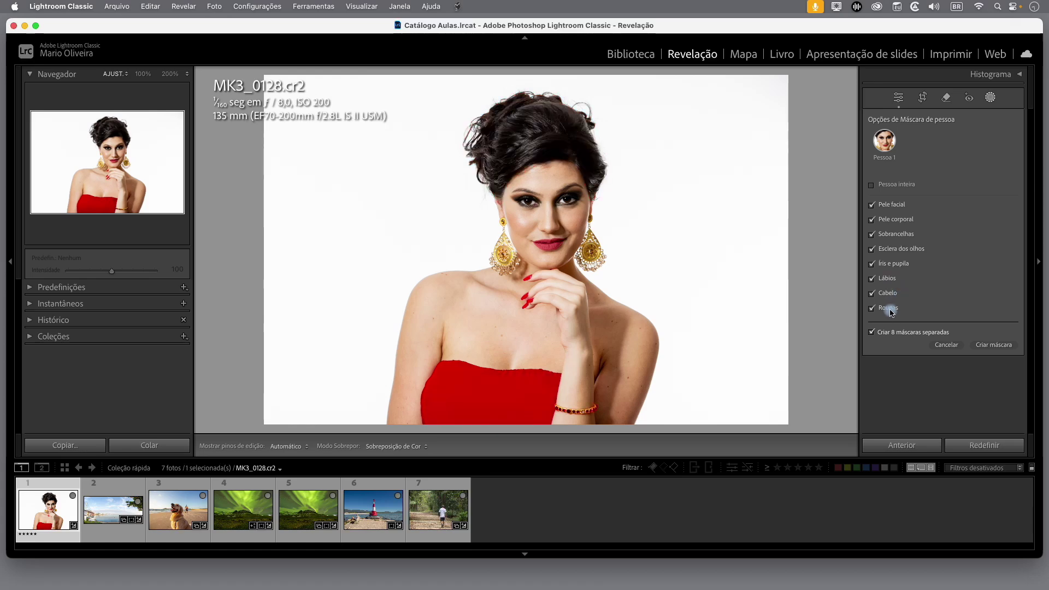
left_click(1003, 348)
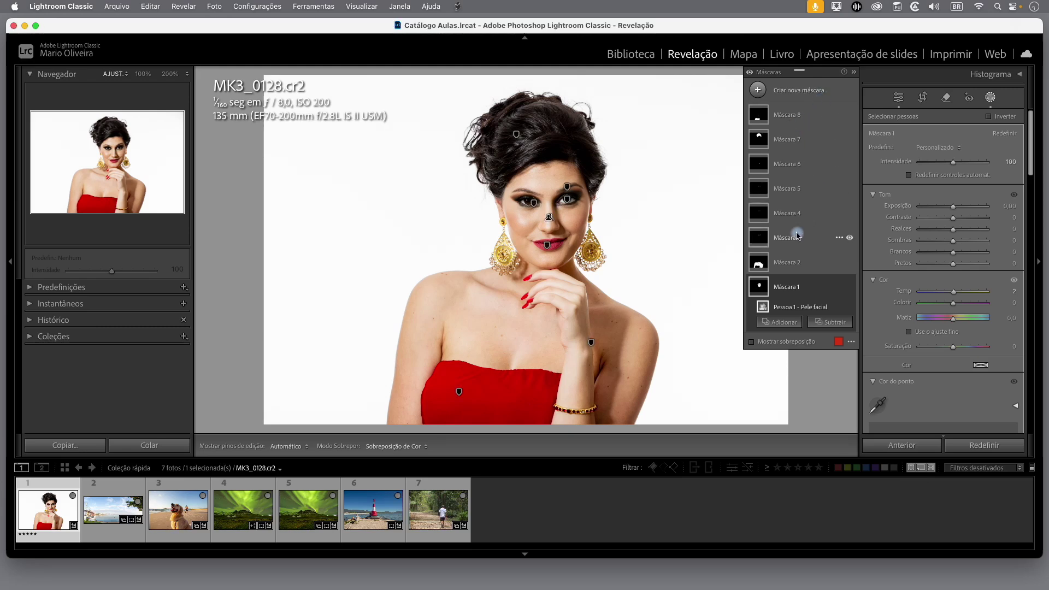
Step: Set the Texture of the facial skin mask to -43
left_click(762, 291)
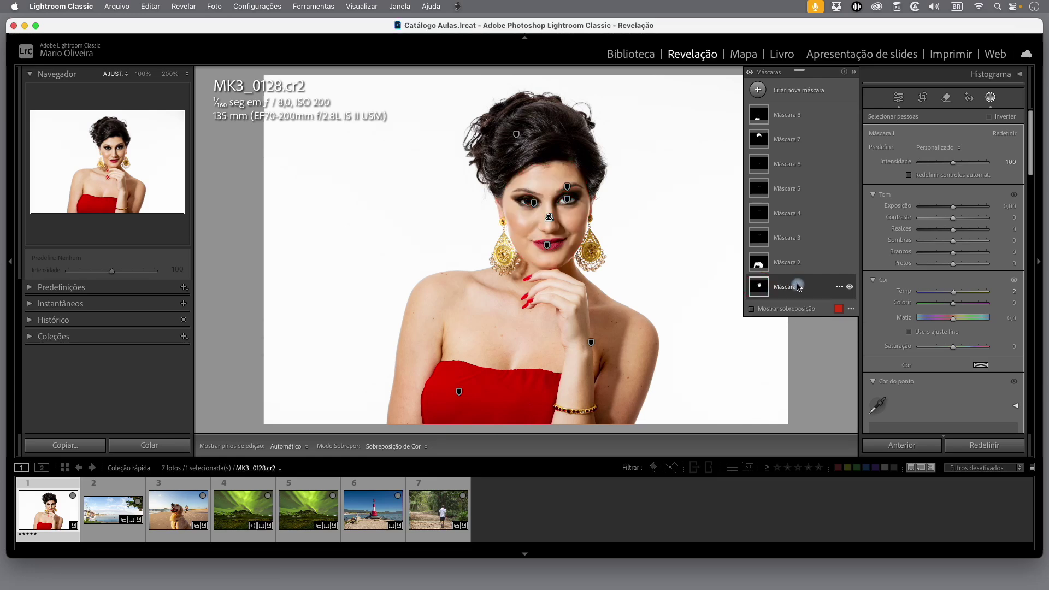
scroll(961, 289, "down", 5)
scroll(967, 295, "down", 10)
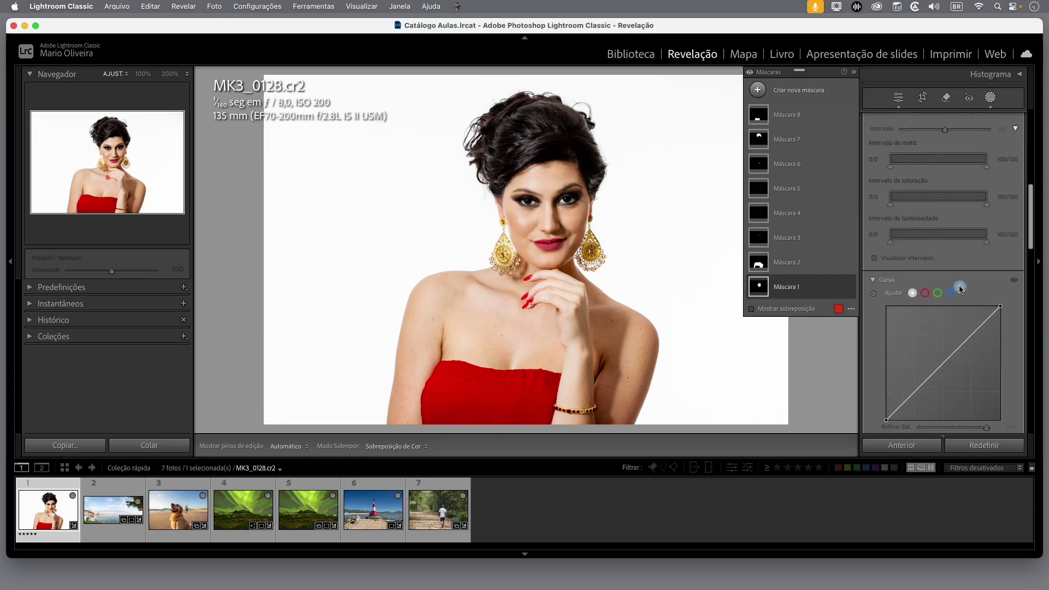
left_click_drag(955, 314, 942, 313)
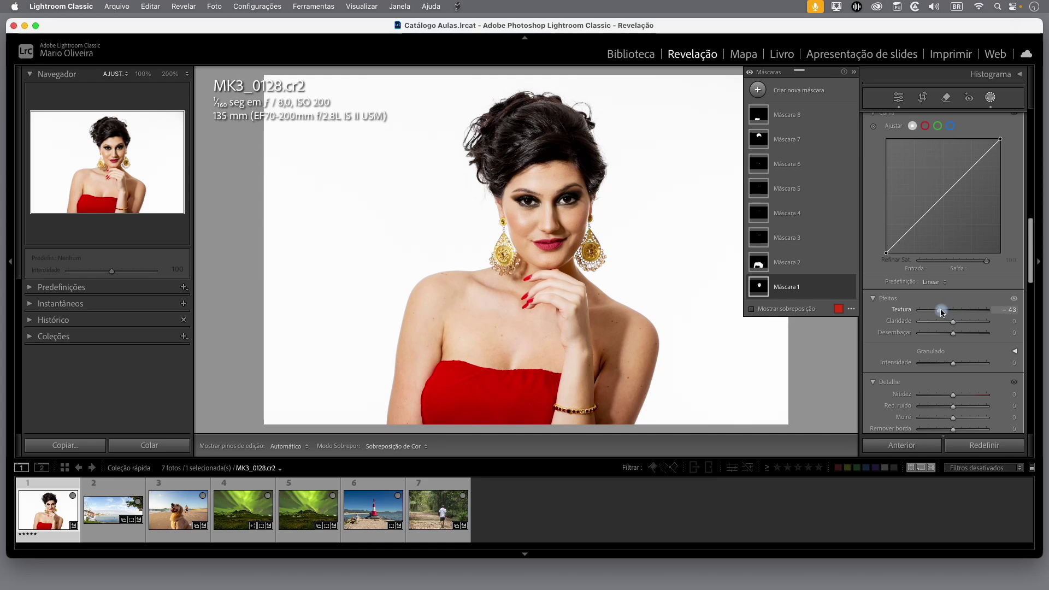
Step: View the woman's face at 100%, toggle the facial skin mask to compare the smoothing, and return to the fitted view
left_click(143, 74)
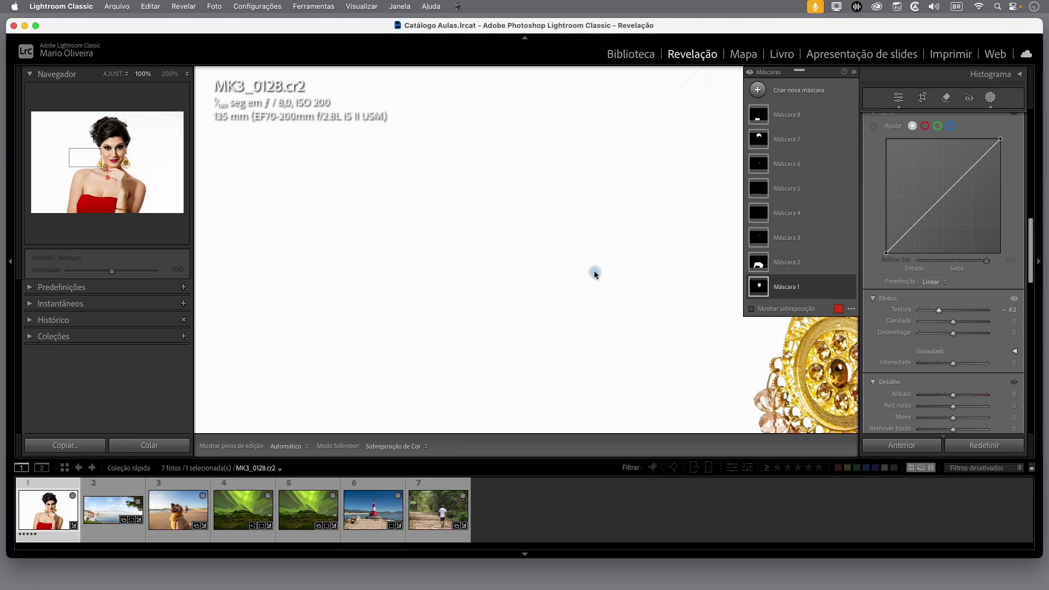
left_click_drag(595, 275, 324, 273)
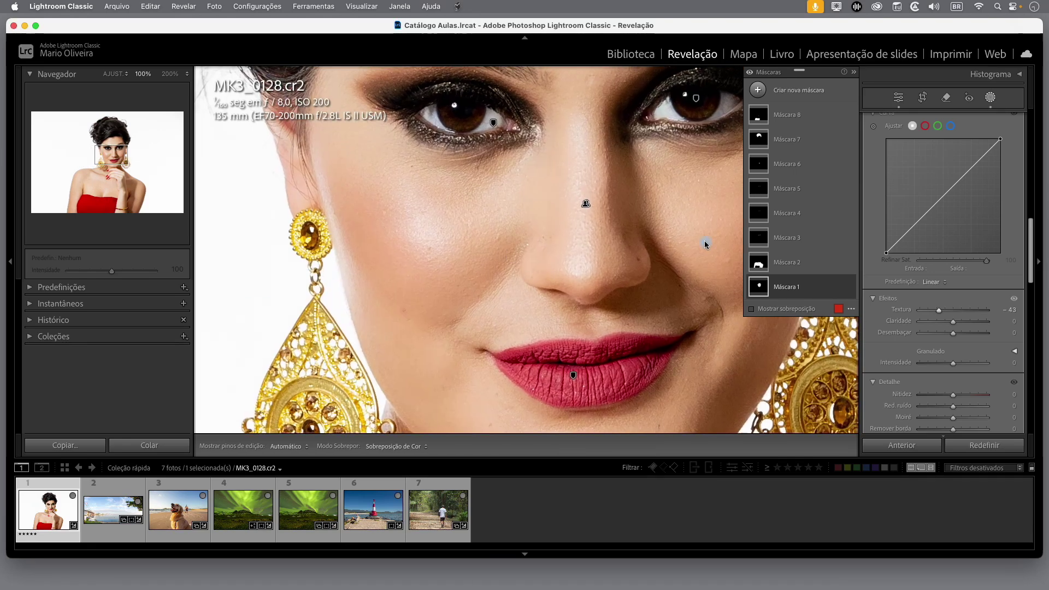
mouse_move(846, 288)
left_click(852, 289)
left_click(852, 288)
left_click(852, 289)
left_click(852, 288)
left_click(110, 75)
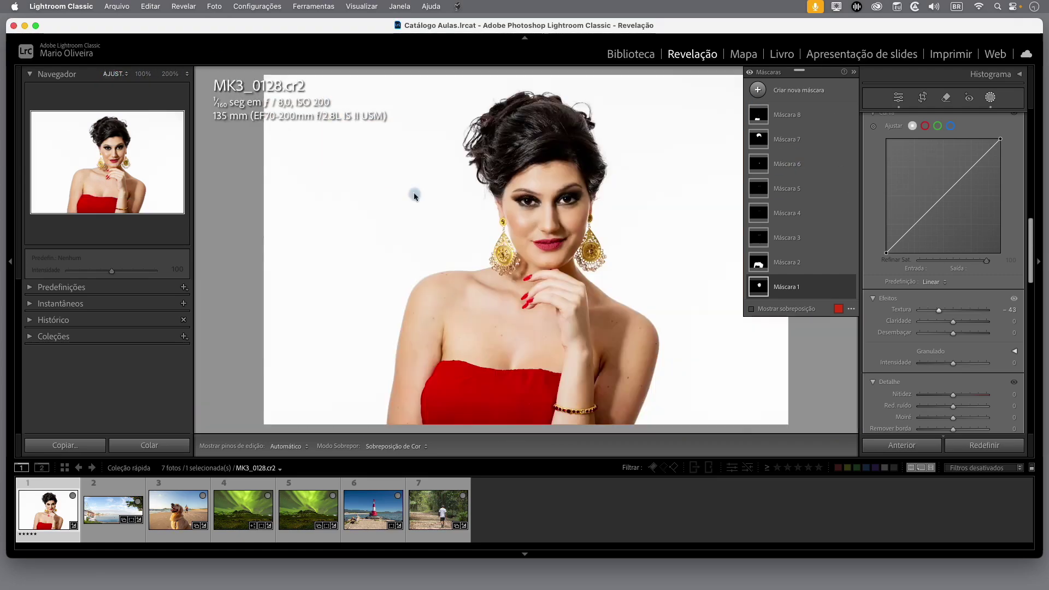
Step: Select the lips mask and set its Temp to -82 to turn the lipstick purple
left_click(788, 165)
left_click(759, 167)
left_click(799, 283)
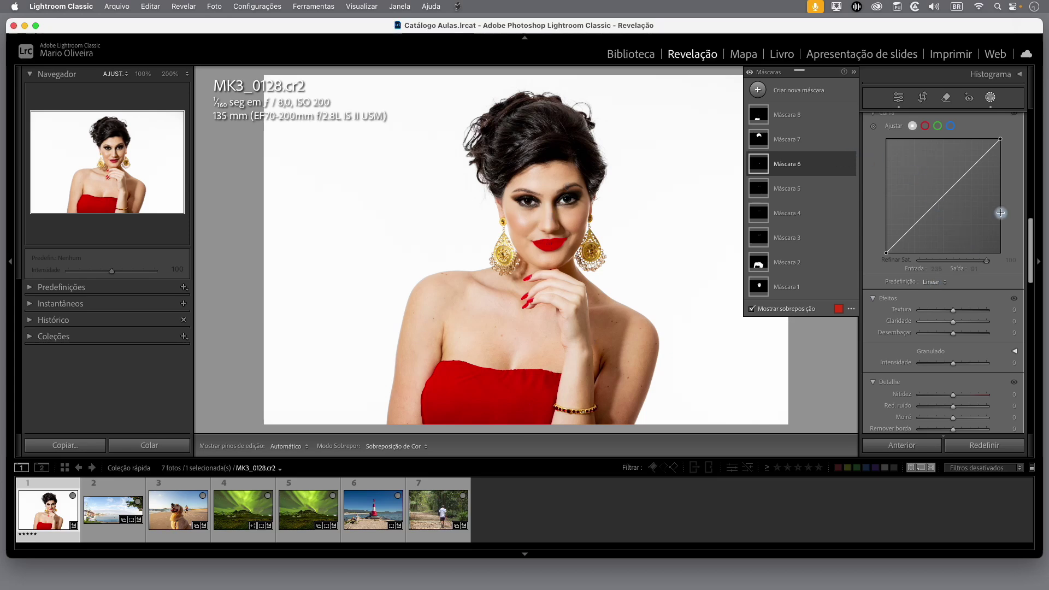
scroll(1001, 212, "up", 3)
scroll(1004, 215, "up", 10)
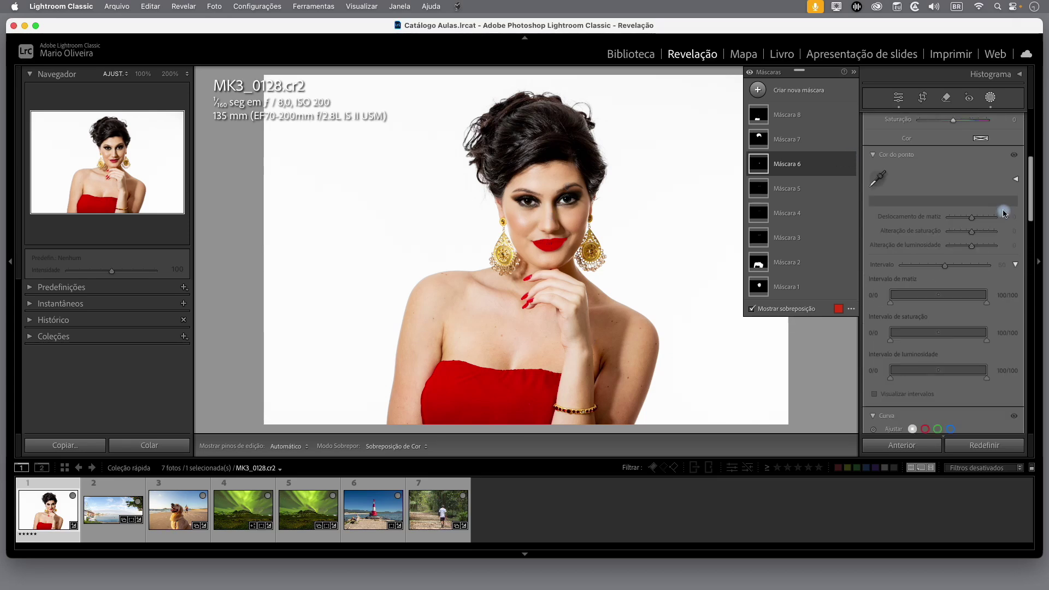
left_click_drag(955, 297, 925, 297)
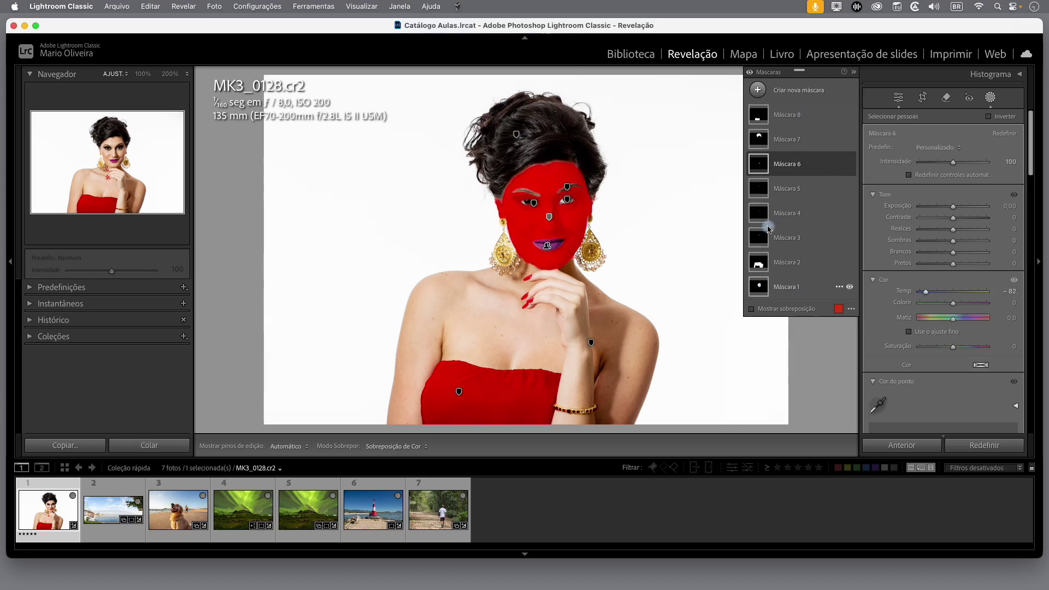
mouse_move(765, 137)
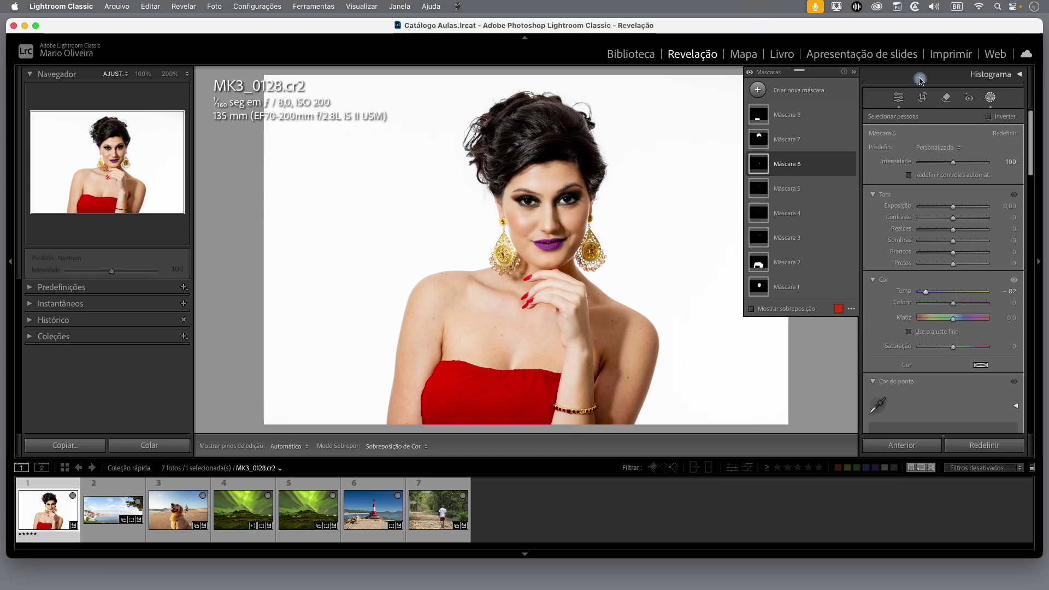
Step: Open the dog photo MK3_6283.cr2, leave masking for the general edit settings, and collapse the Basic adjustments
left_click(169, 513)
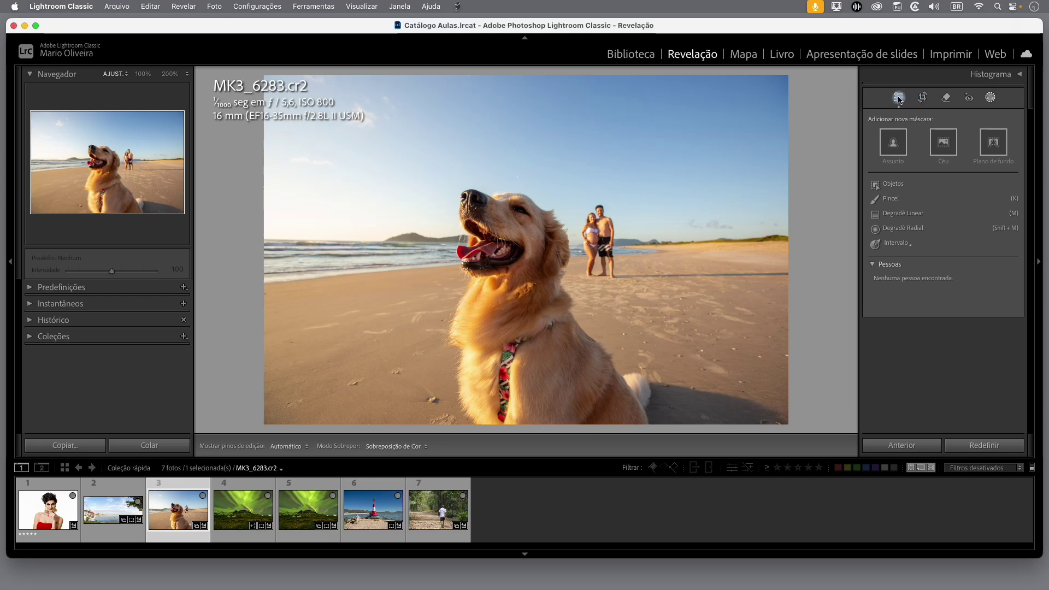
left_click(899, 98)
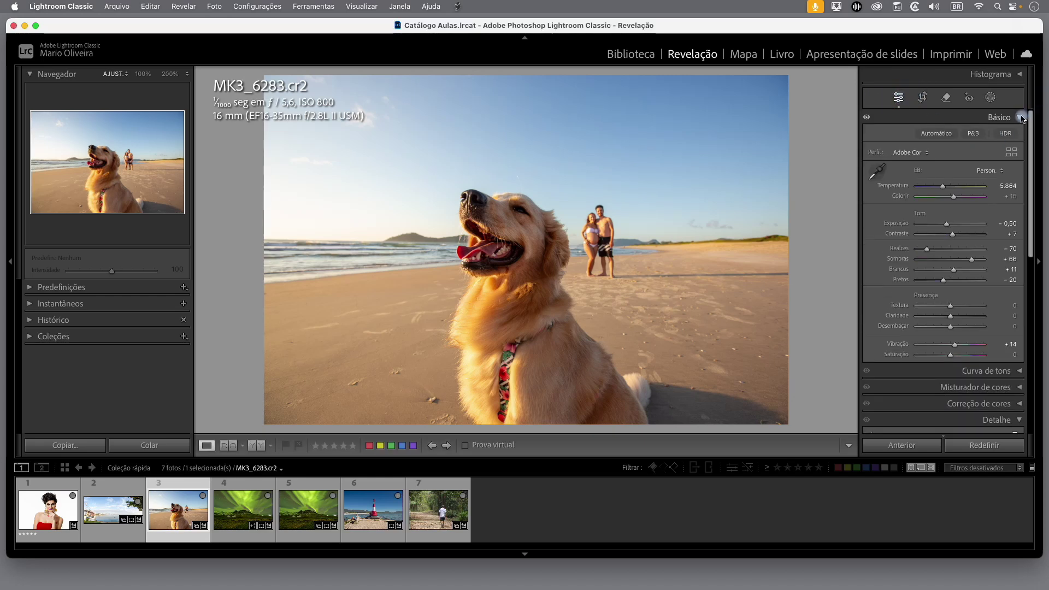
left_click(1021, 117)
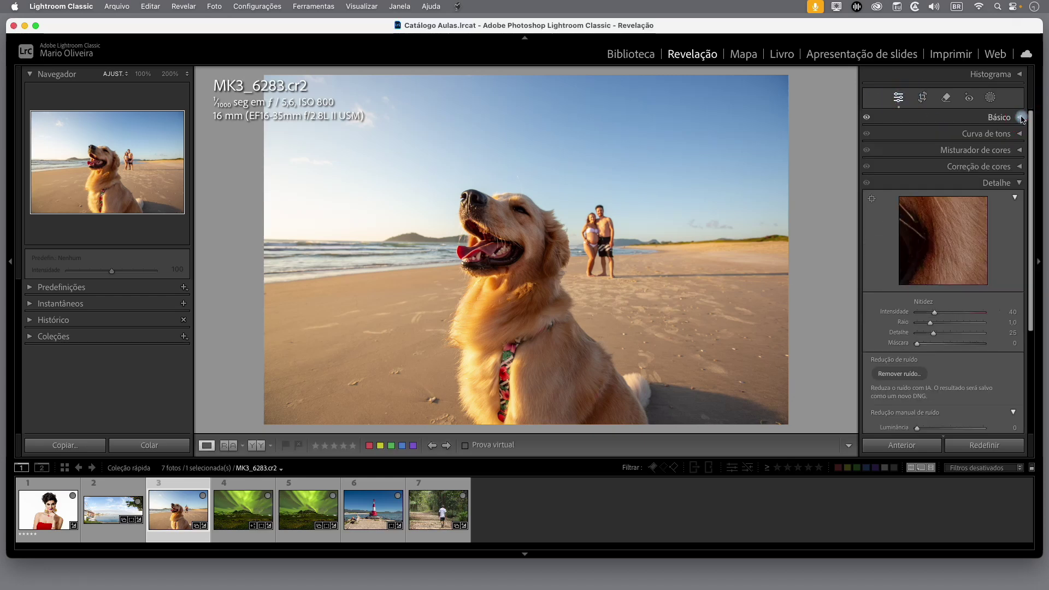
Step: Collapse the Detail settings, expand Lens Blur, and apply the lens blur to the dog photo
left_click(1021, 183)
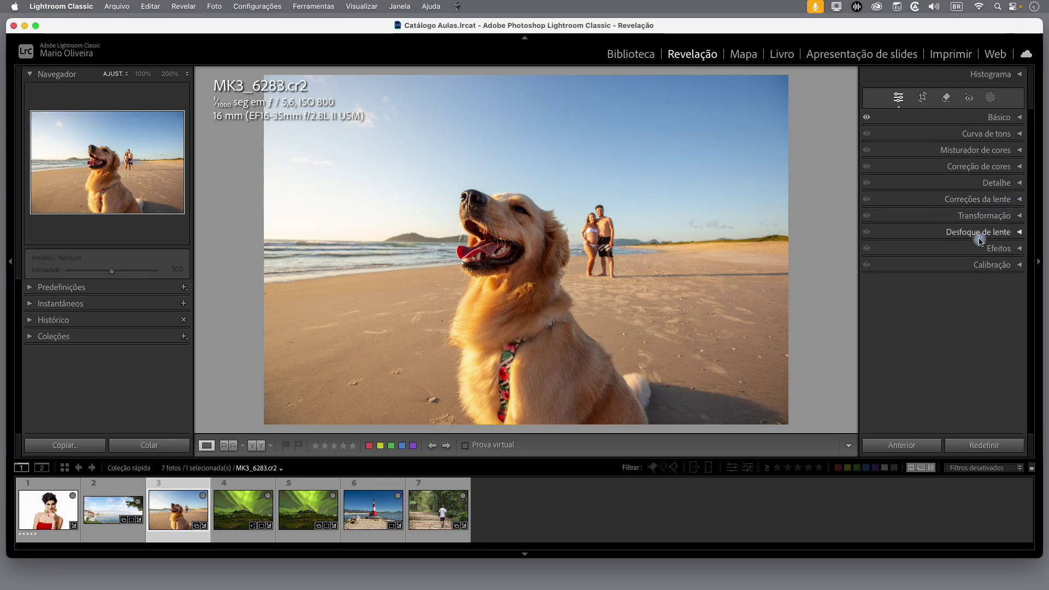
left_click(1020, 234)
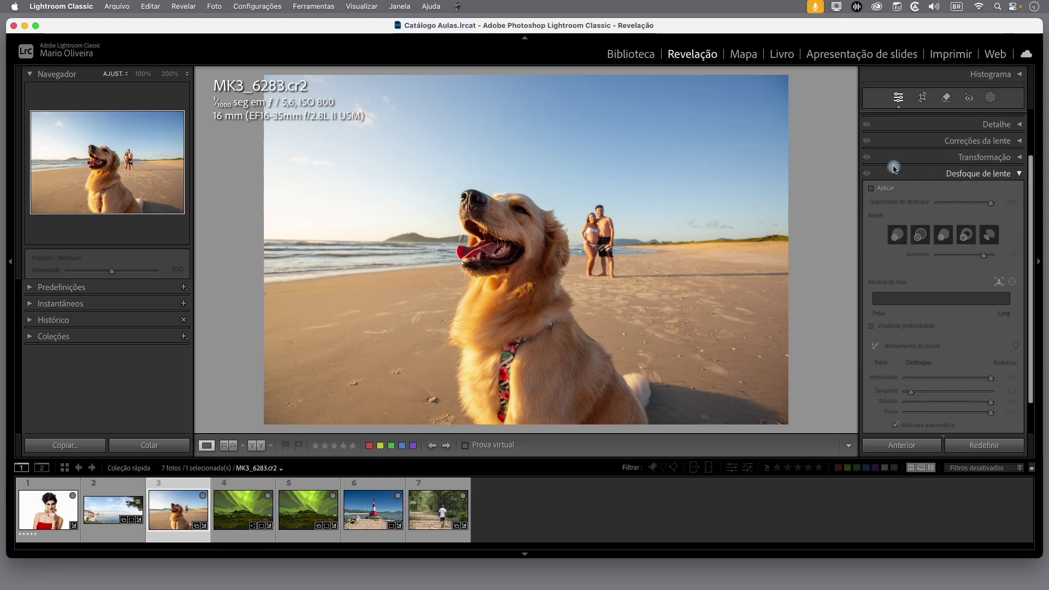
left_click(871, 188)
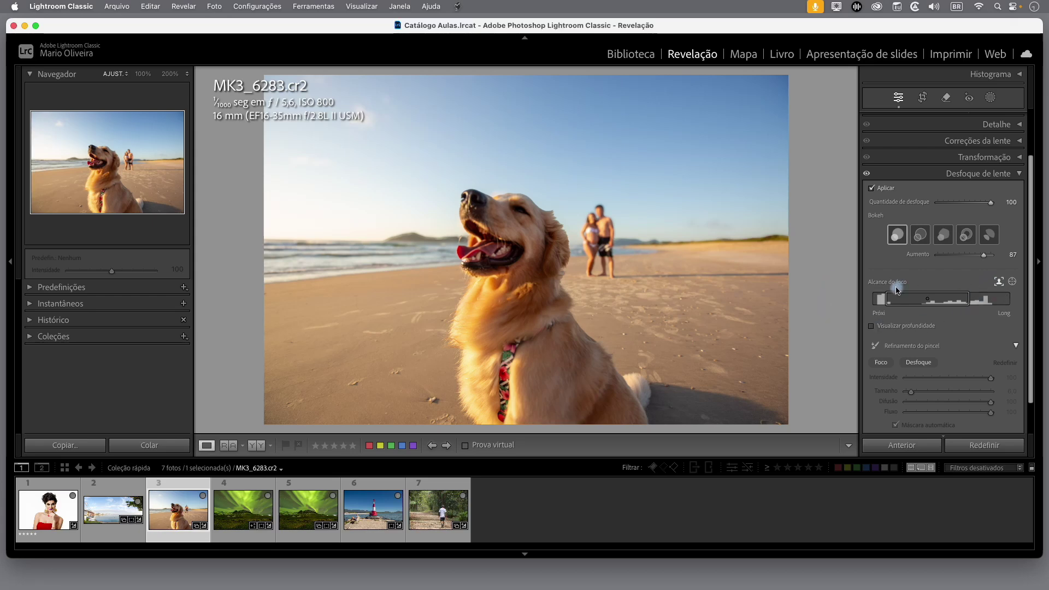
Step: View the depth map of the dog photo's lens blur and return to the normal view
left_click(872, 326)
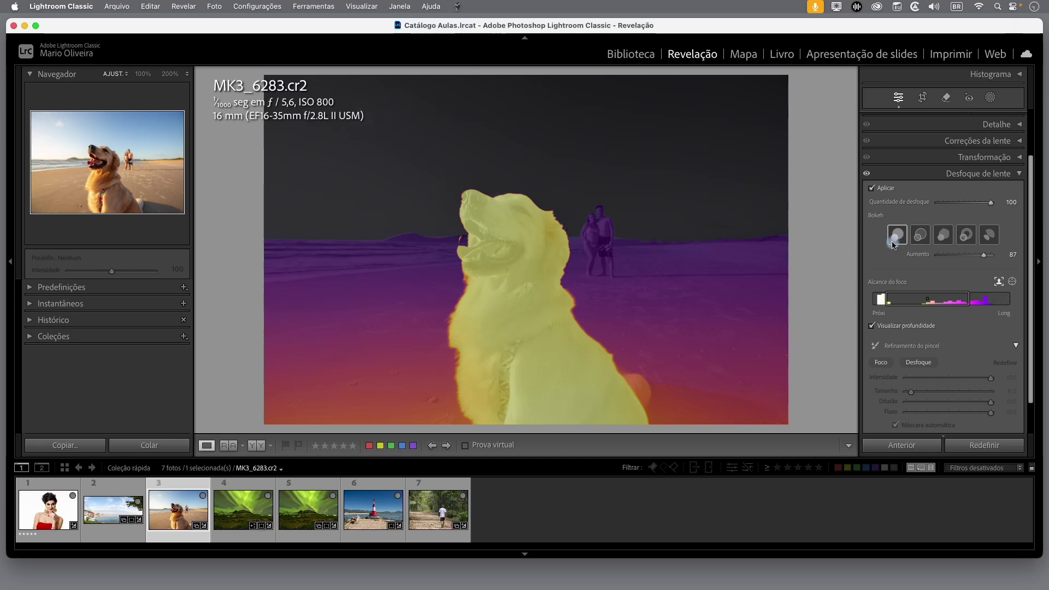
left_click(872, 188)
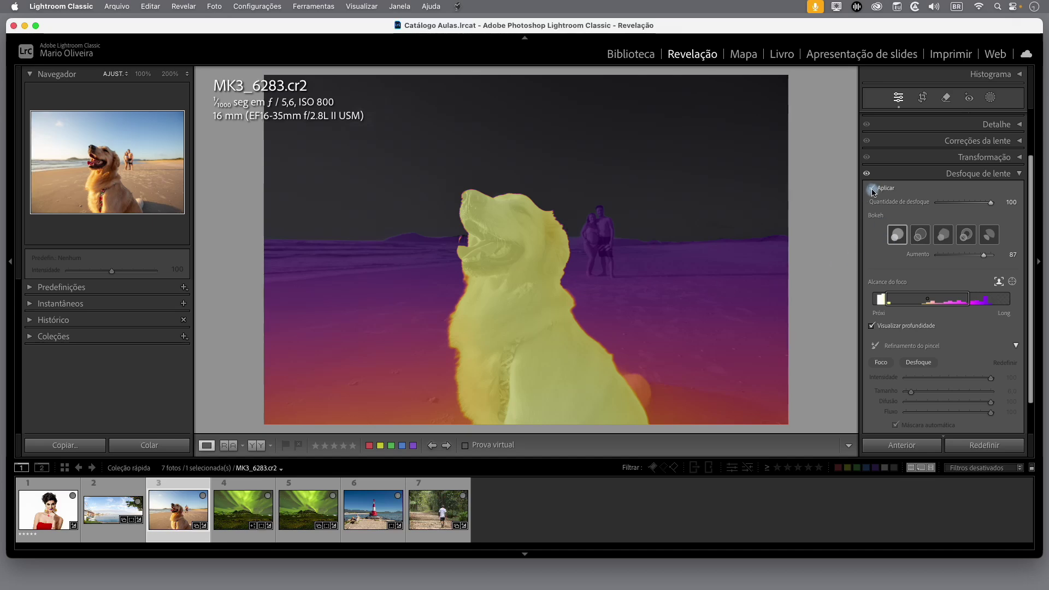
left_click(873, 328)
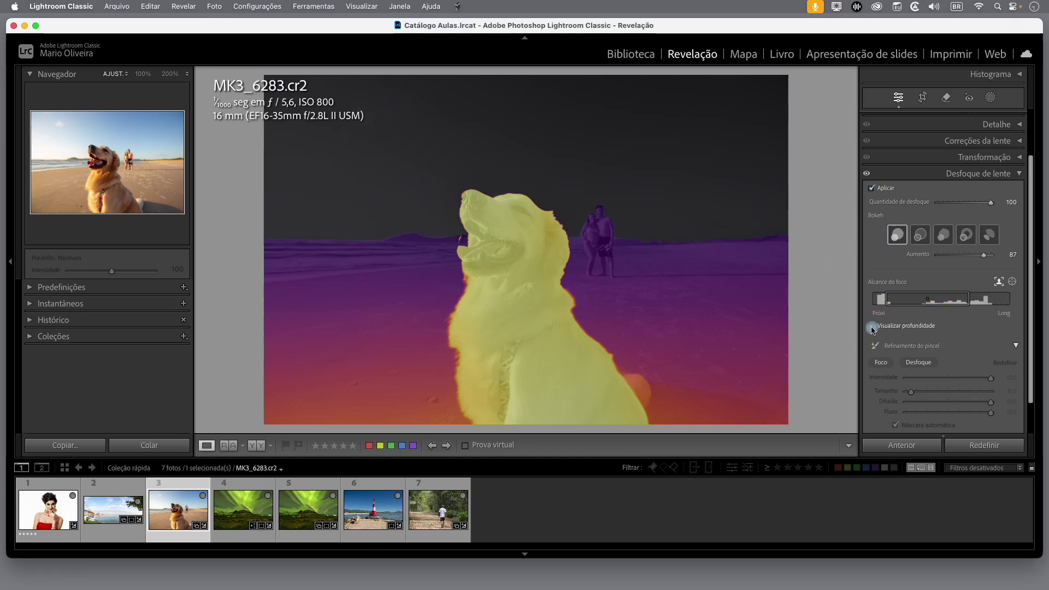
Step: Set the dog photo's lens blur amount to 94 and bokeh boost to 82, toggling the effect to compare
mouse_move(992, 205)
left_mouse_down()
mouse_move(924, 203)
mouse_move(1017, 207)
mouse_move(906, 204)
mouse_move(992, 203)
mouse_move(924, 202)
mouse_move(979, 203)
left_mouse_up()
mouse_move(986, 257)
left_mouse_down()
mouse_move(932, 257)
mouse_move(1012, 257)
mouse_move(940, 257)
mouse_move(1001, 262)
mouse_move(982, 261)
left_mouse_up()
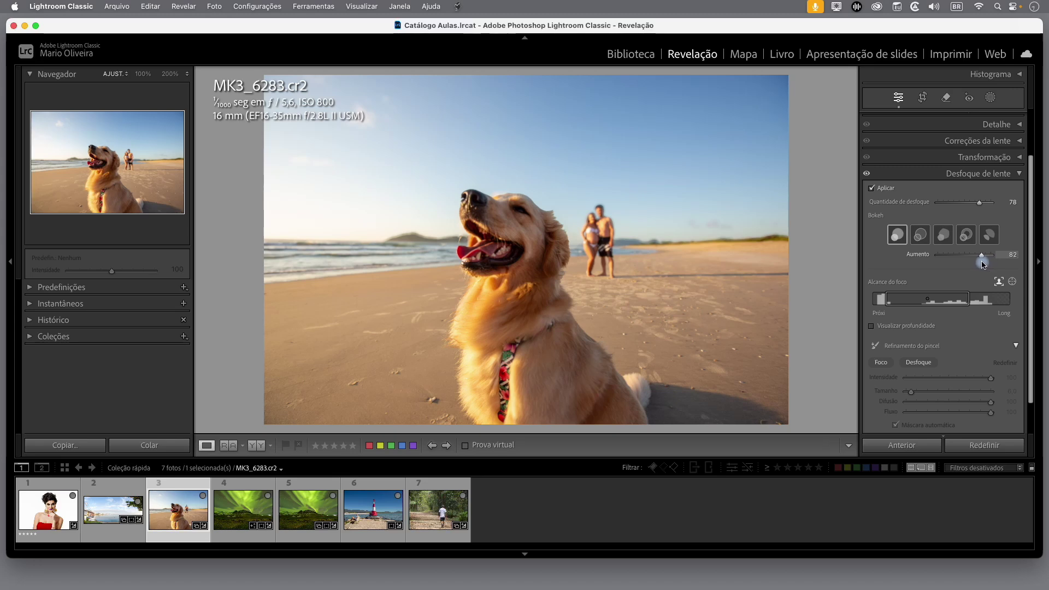
left_click_drag(980, 203, 988, 208)
left_click_drag(990, 206, 992, 206)
scroll(991, 360, "down", 2)
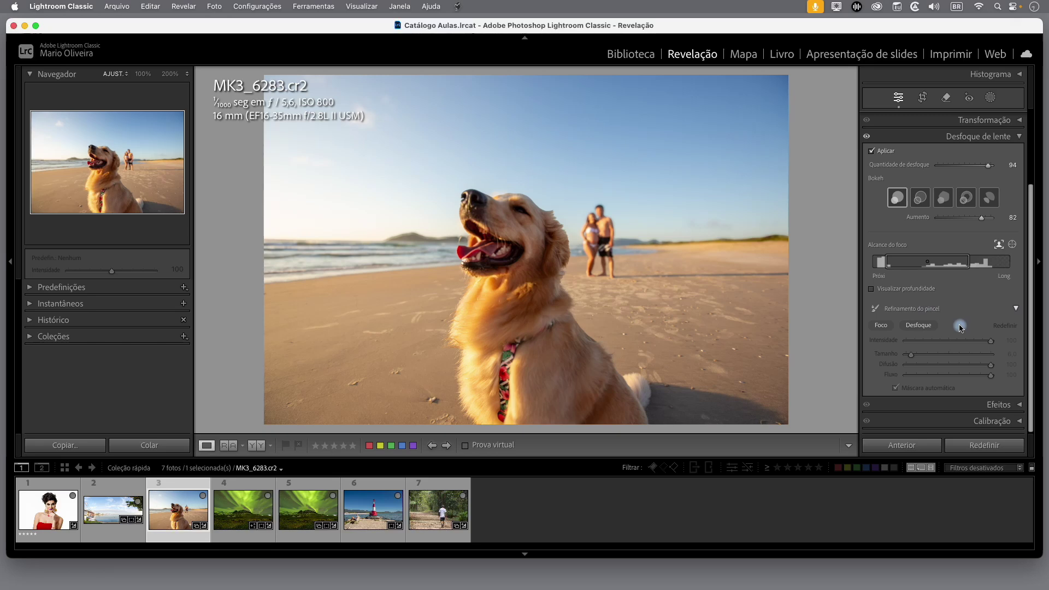
scroll(941, 279, "up", 1)
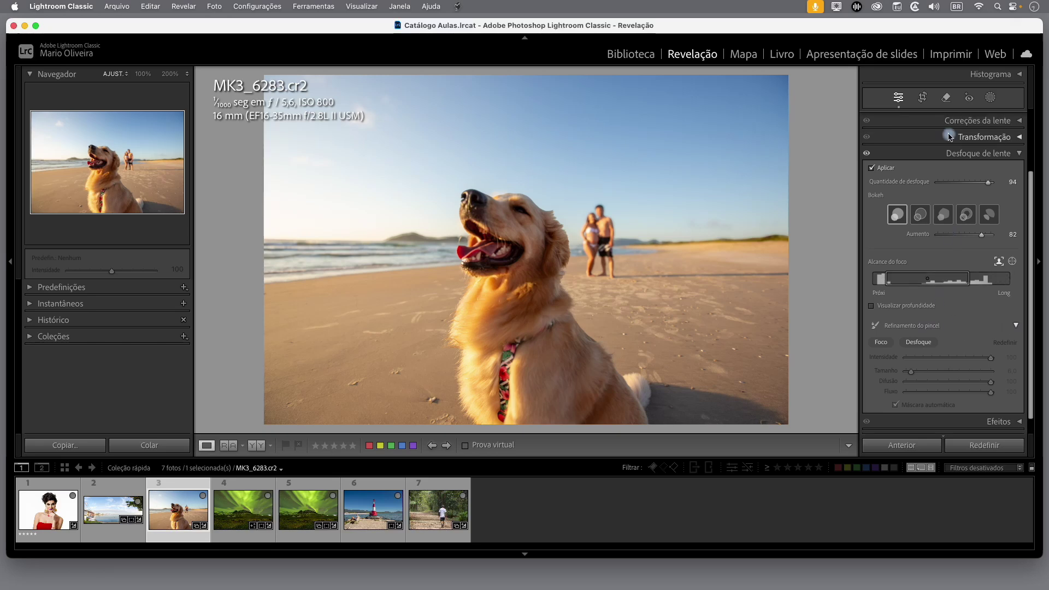
left_click(869, 154)
Step: Open the forest path photo 840A5474.CR3, collapse Lens Blur, and start the Remove tool with generative AI enabled
left_click(440, 519)
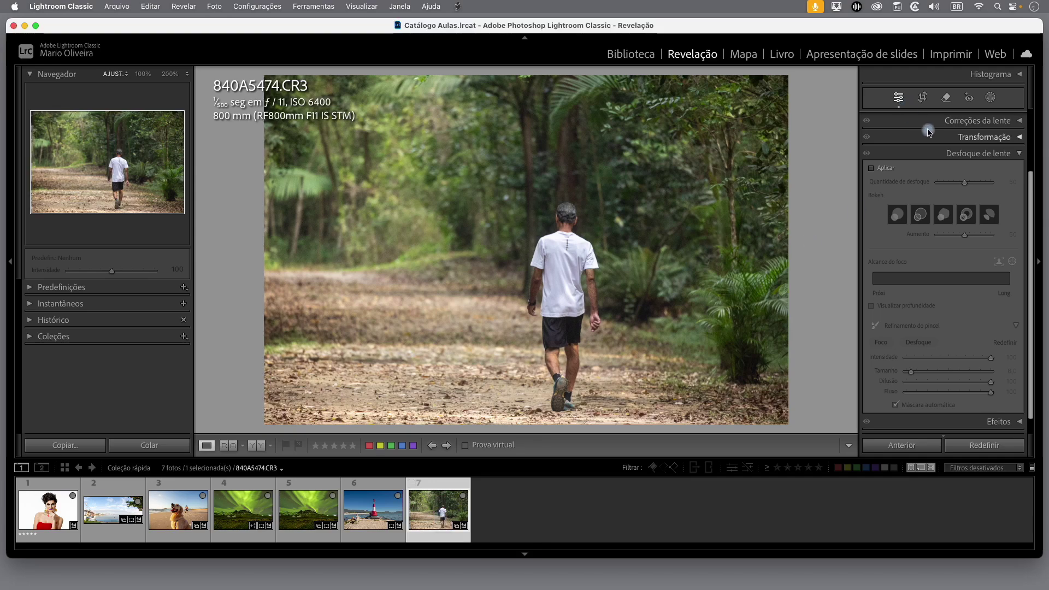
left_click(1018, 156)
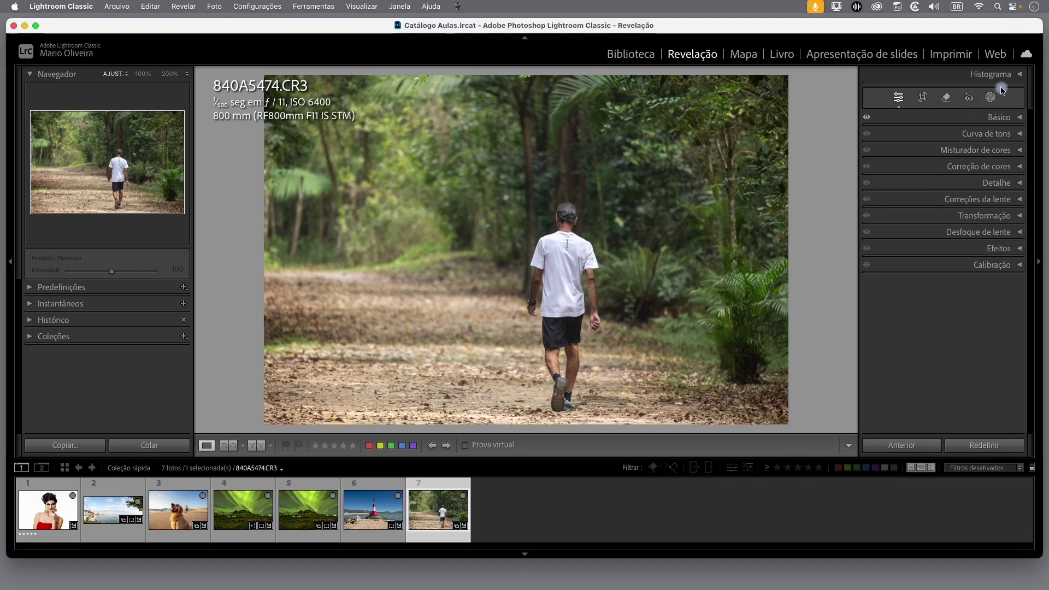
left_click(948, 101)
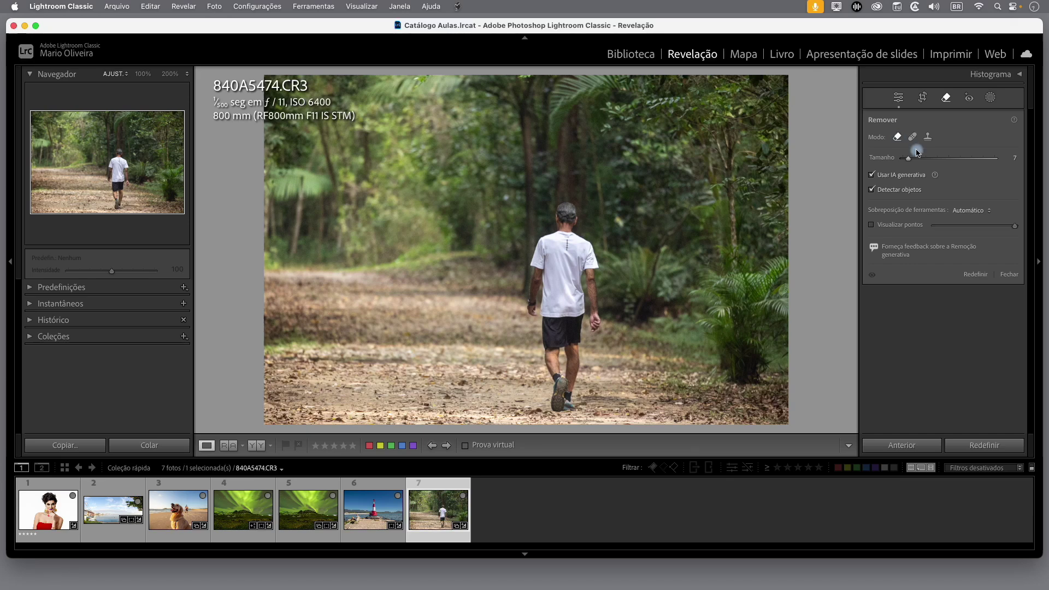
left_click(872, 176)
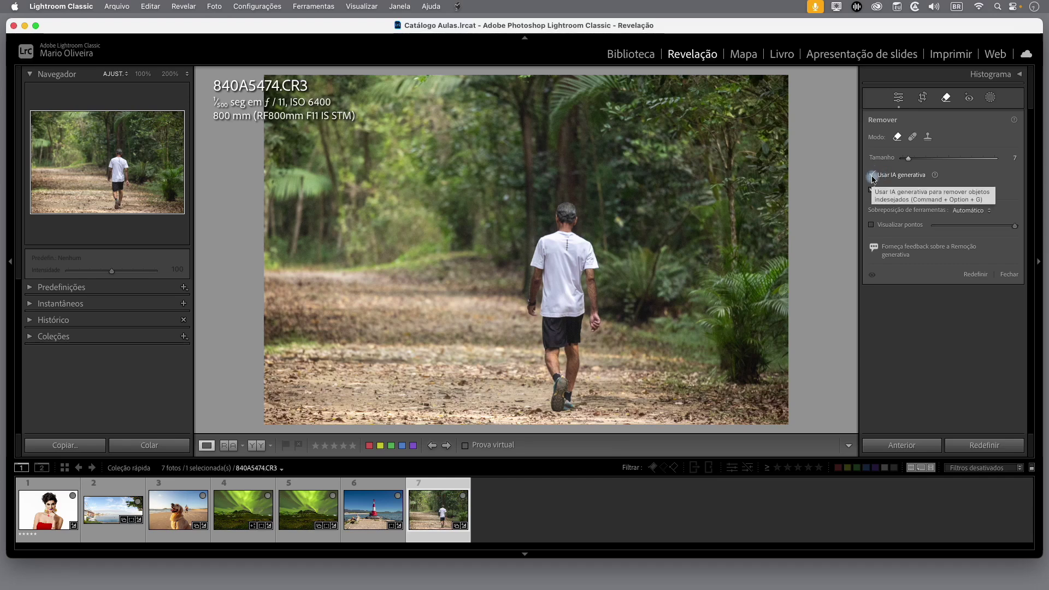
left_click(872, 176)
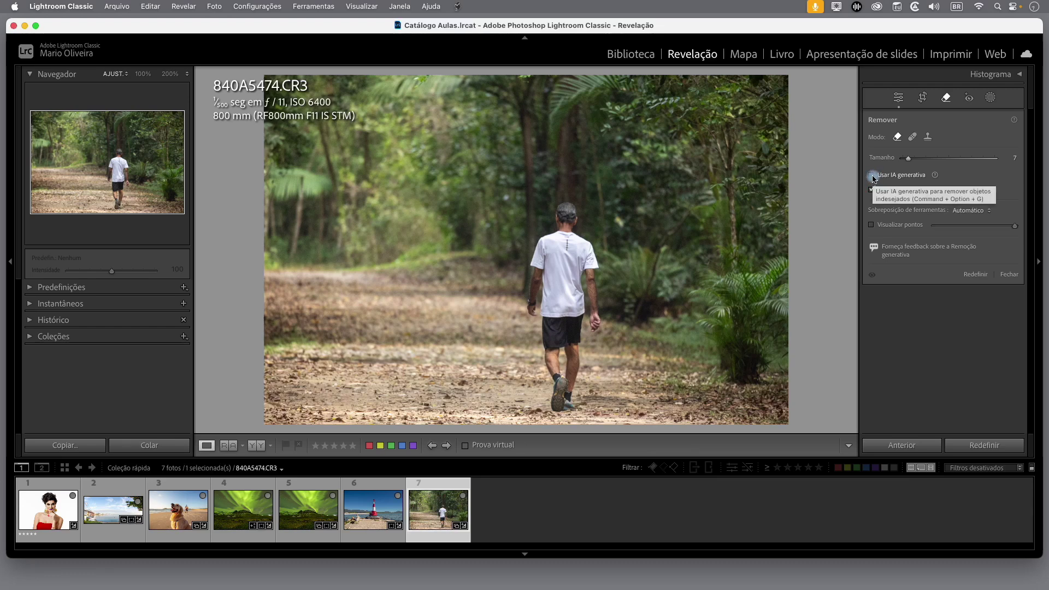
left_click(873, 176)
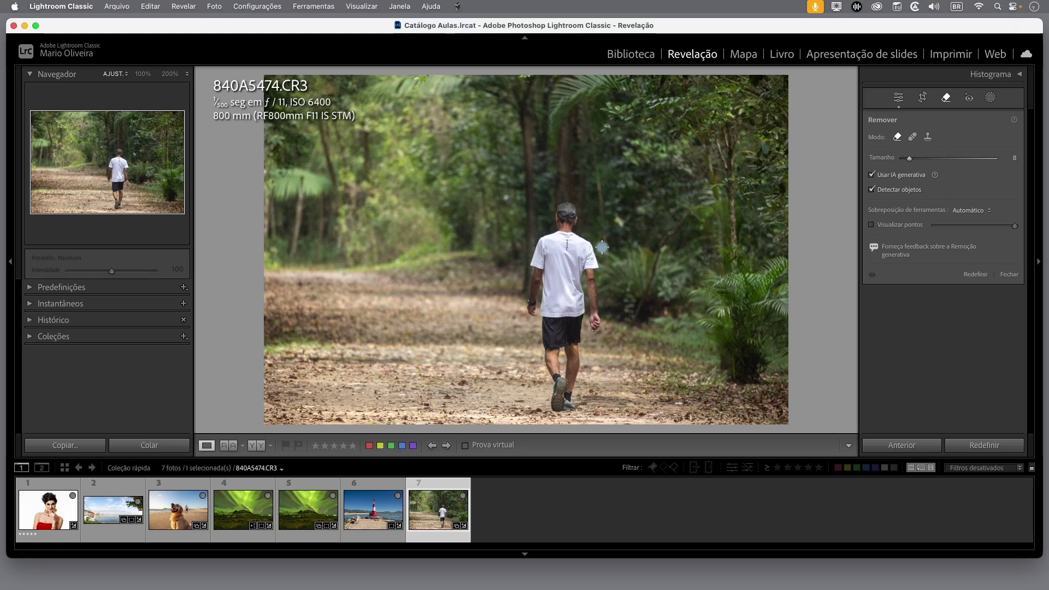
Step: Paint a removal mask over the whole walking man with a size 13 brush and remove him with generative AI
scroll(602, 247, "up", 1)
mouse_move(565, 212)
left_mouse_down()
mouse_move(526, 293)
mouse_move(560, 404)
mouse_move(572, 397)
mouse_move(603, 290)
mouse_move(586, 219)
mouse_move(555, 228)
mouse_move(540, 268)
mouse_move(538, 255)
mouse_move(550, 270)
left_mouse_up()
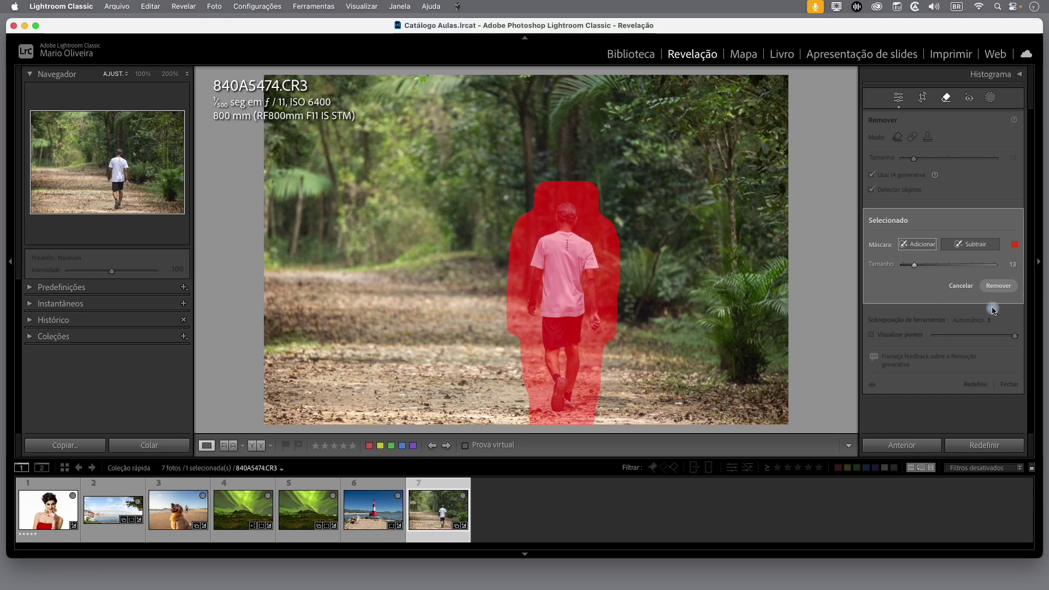
left_click(1005, 287)
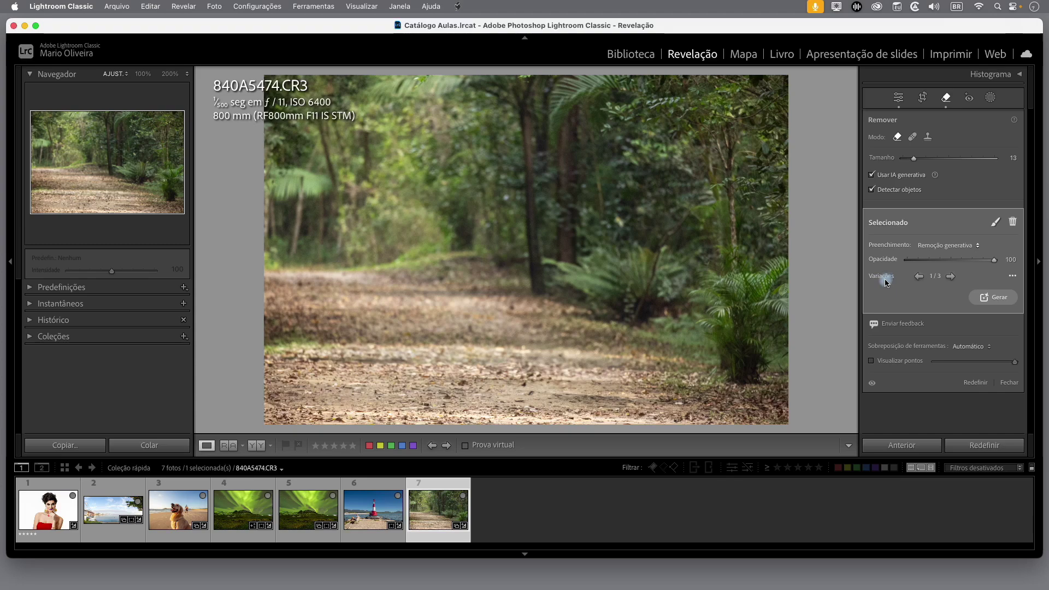
Step: Switch the generative removal to its second variation and generate further variations
left_click(953, 277)
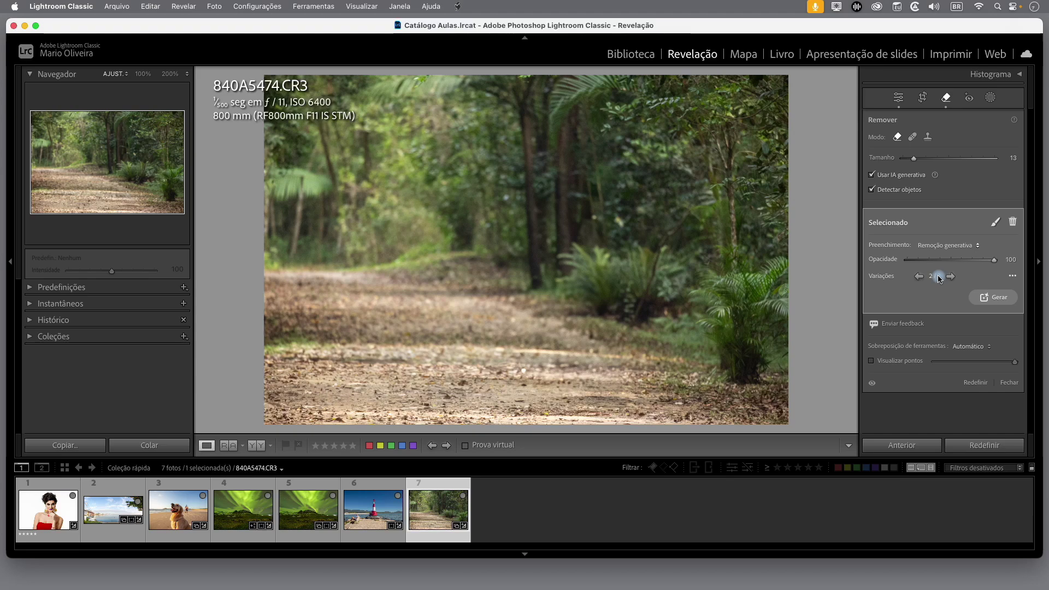
left_click(997, 300)
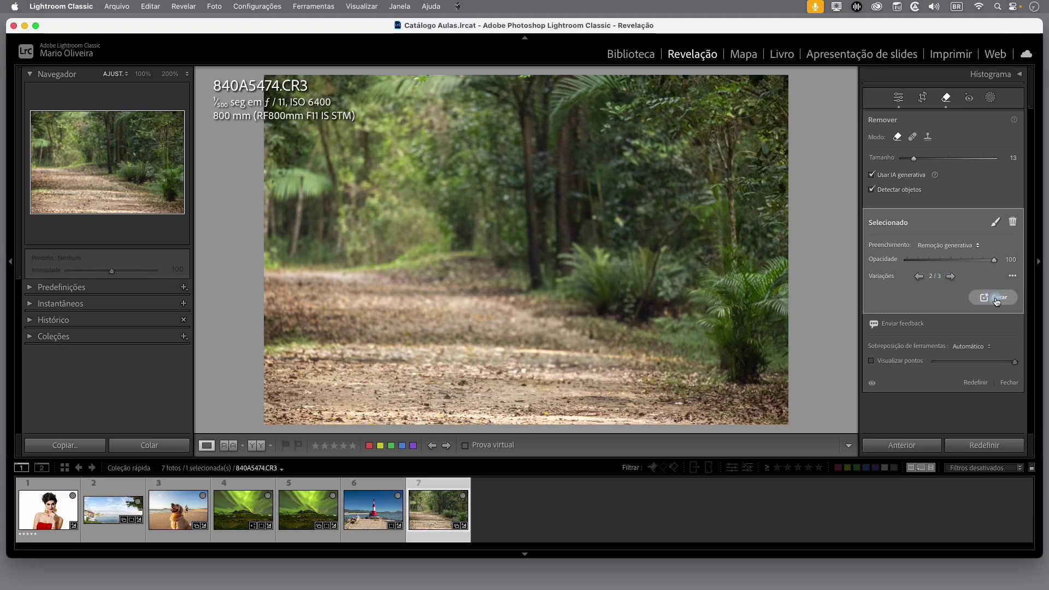